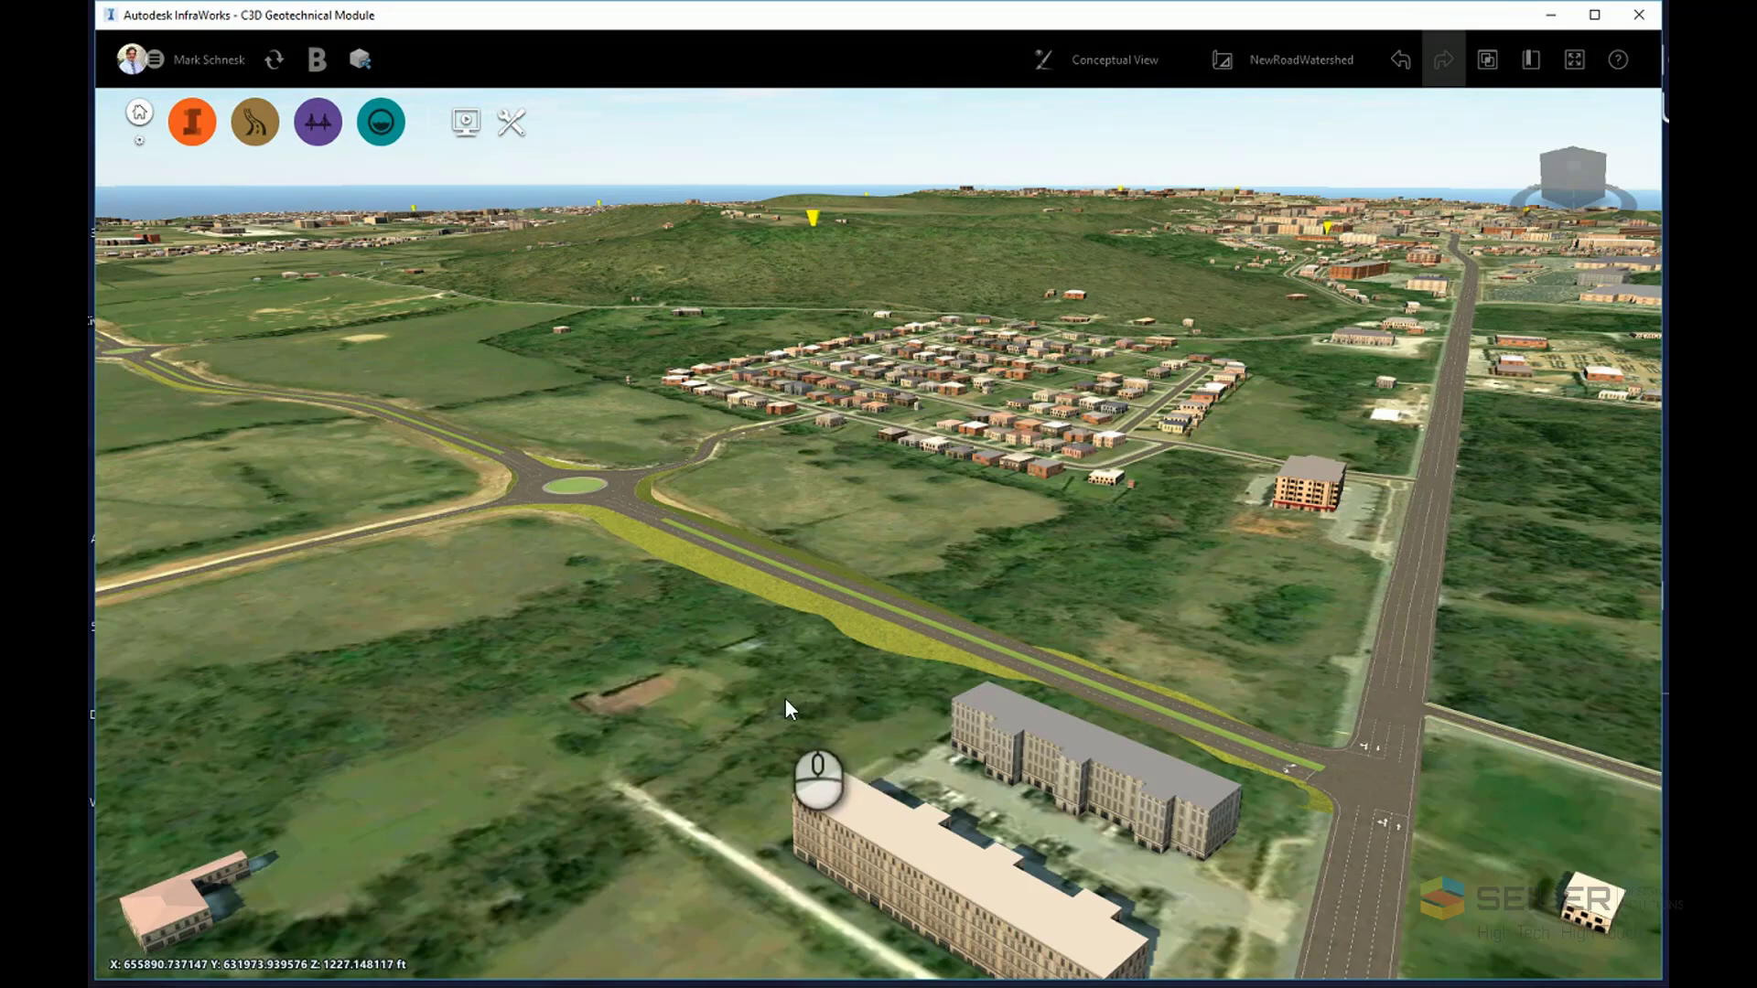
Open Terrain Themes from the Drainage analysis tools and add a new theme
click(382, 138)
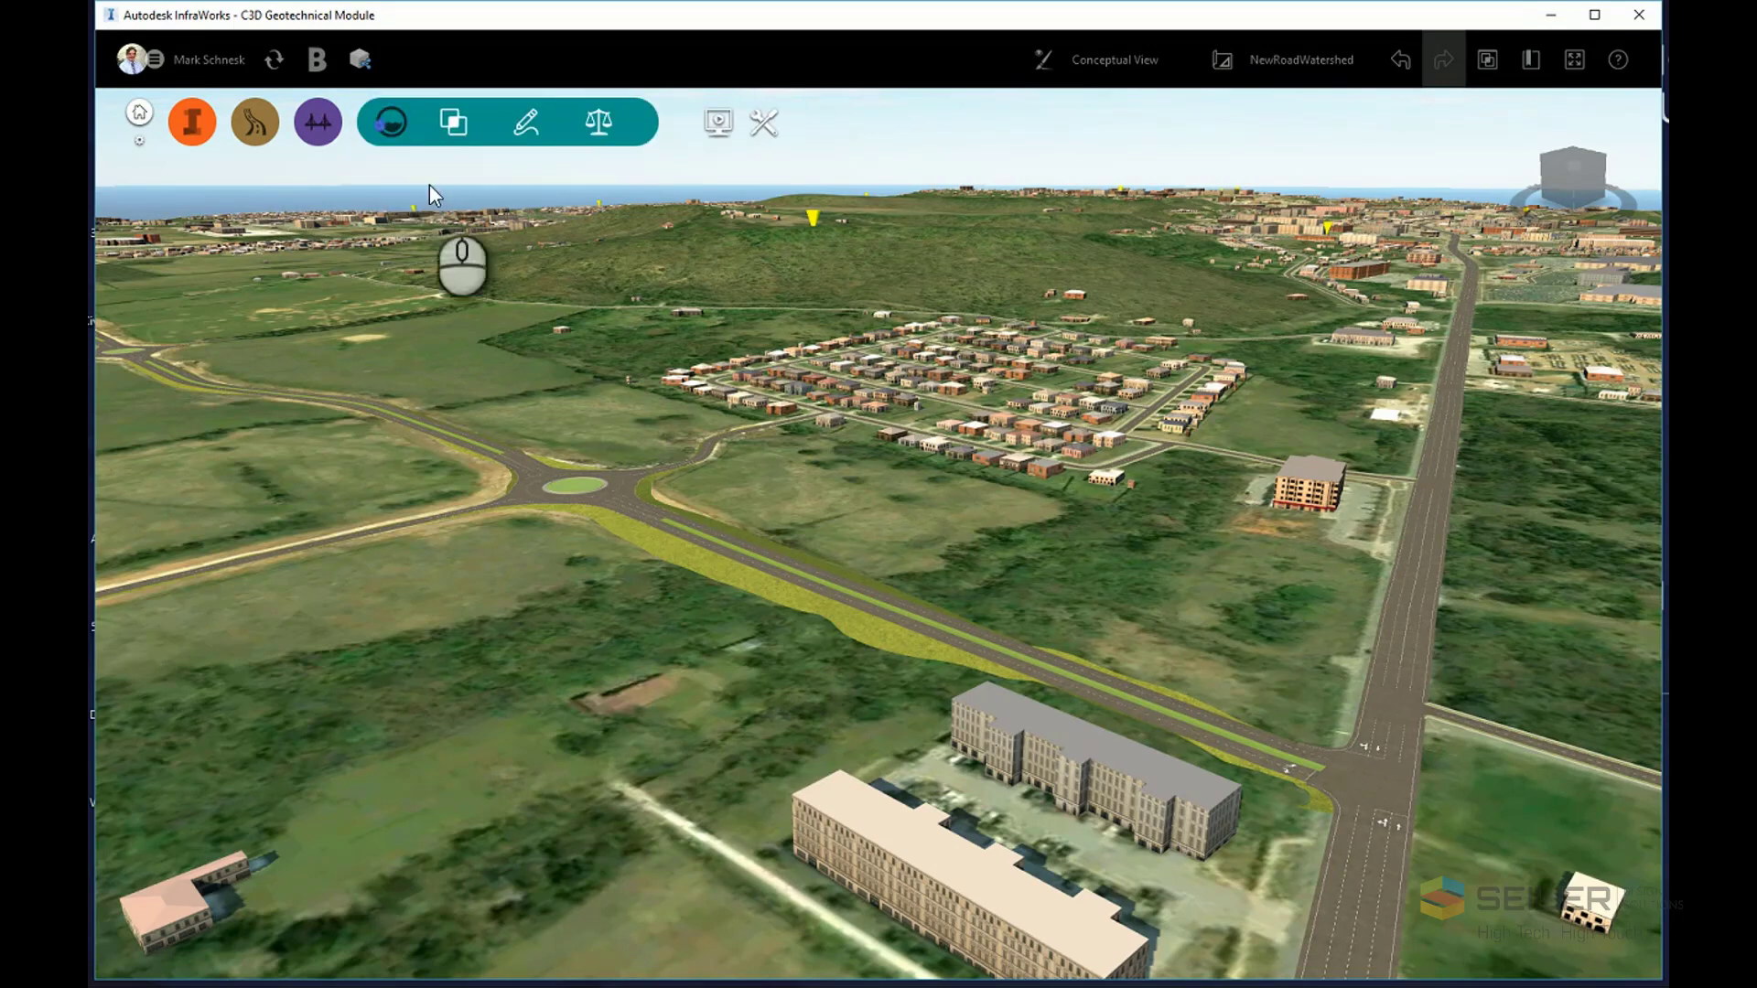
click(453, 122)
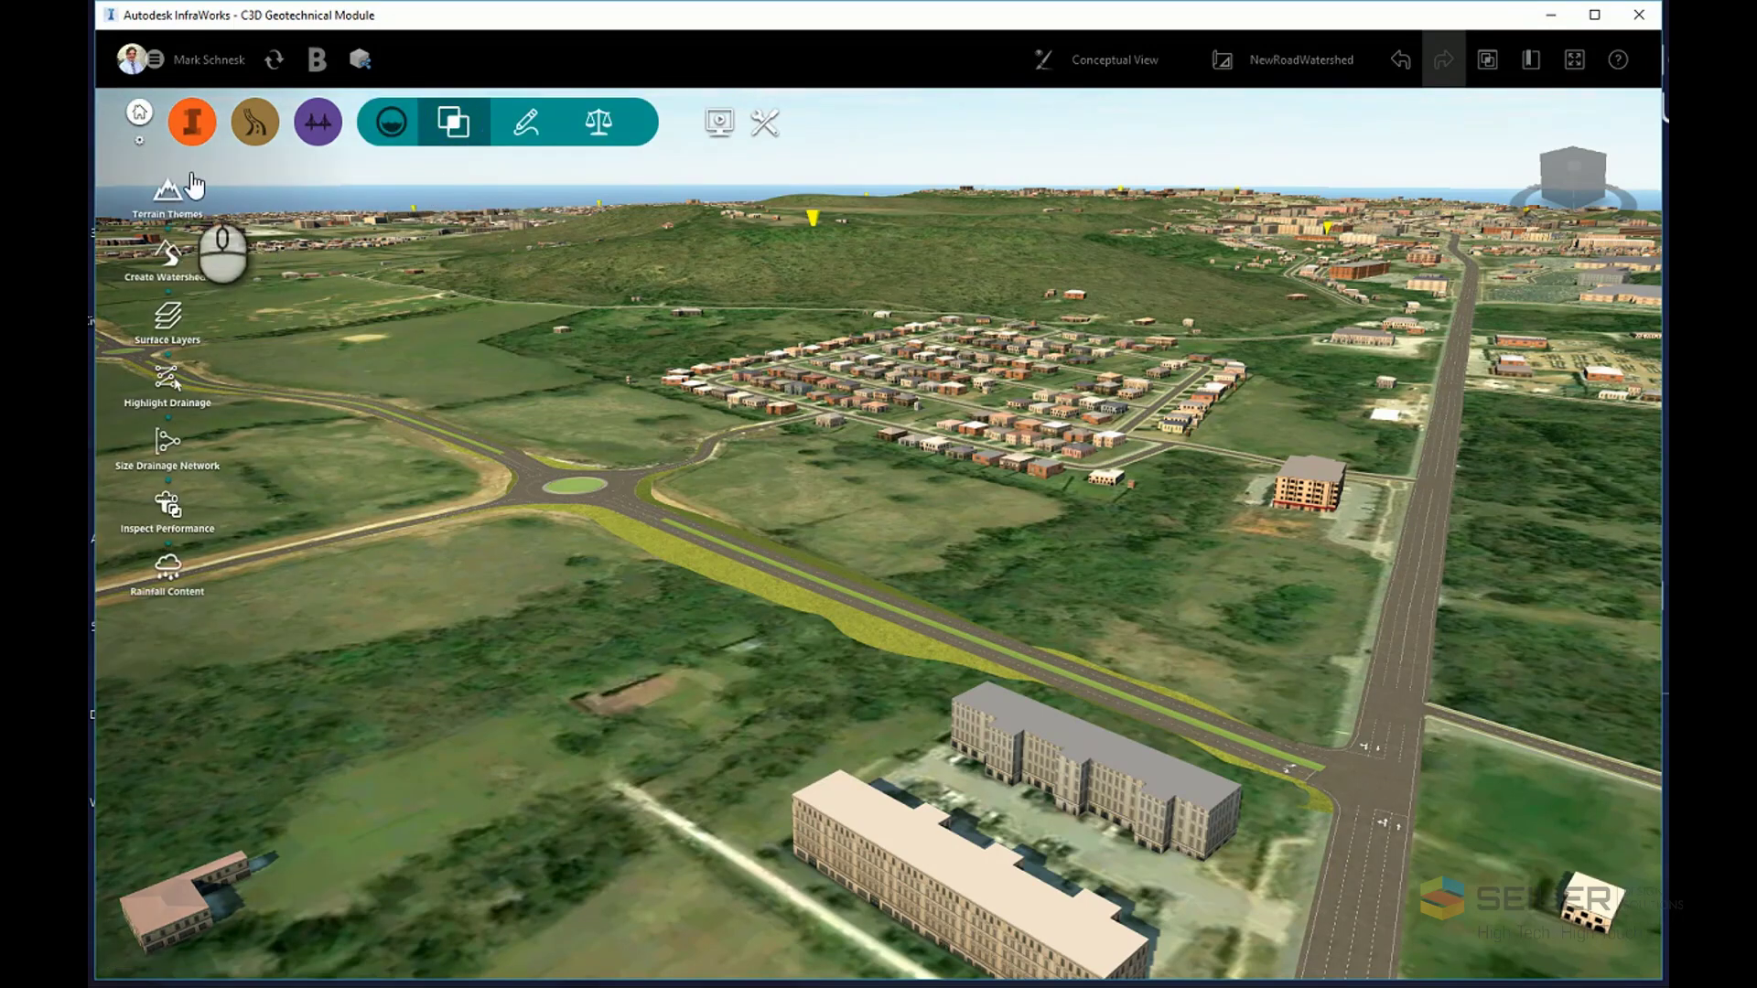
click(167, 193)
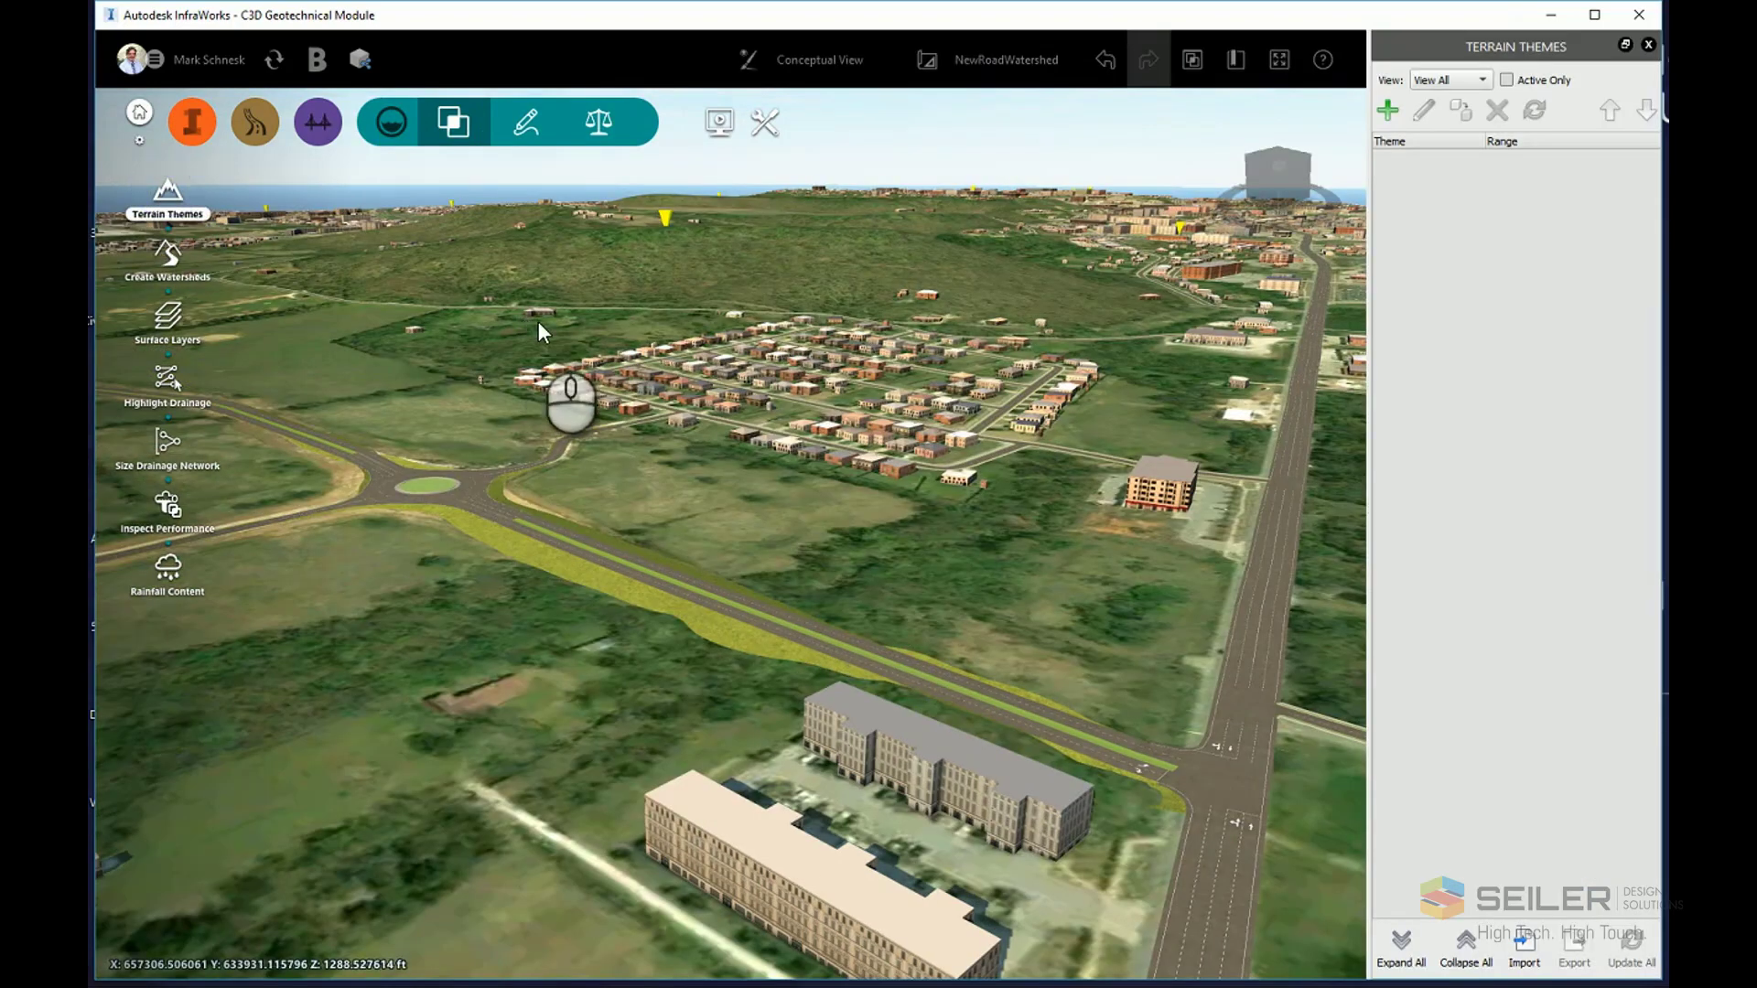
click(1387, 110)
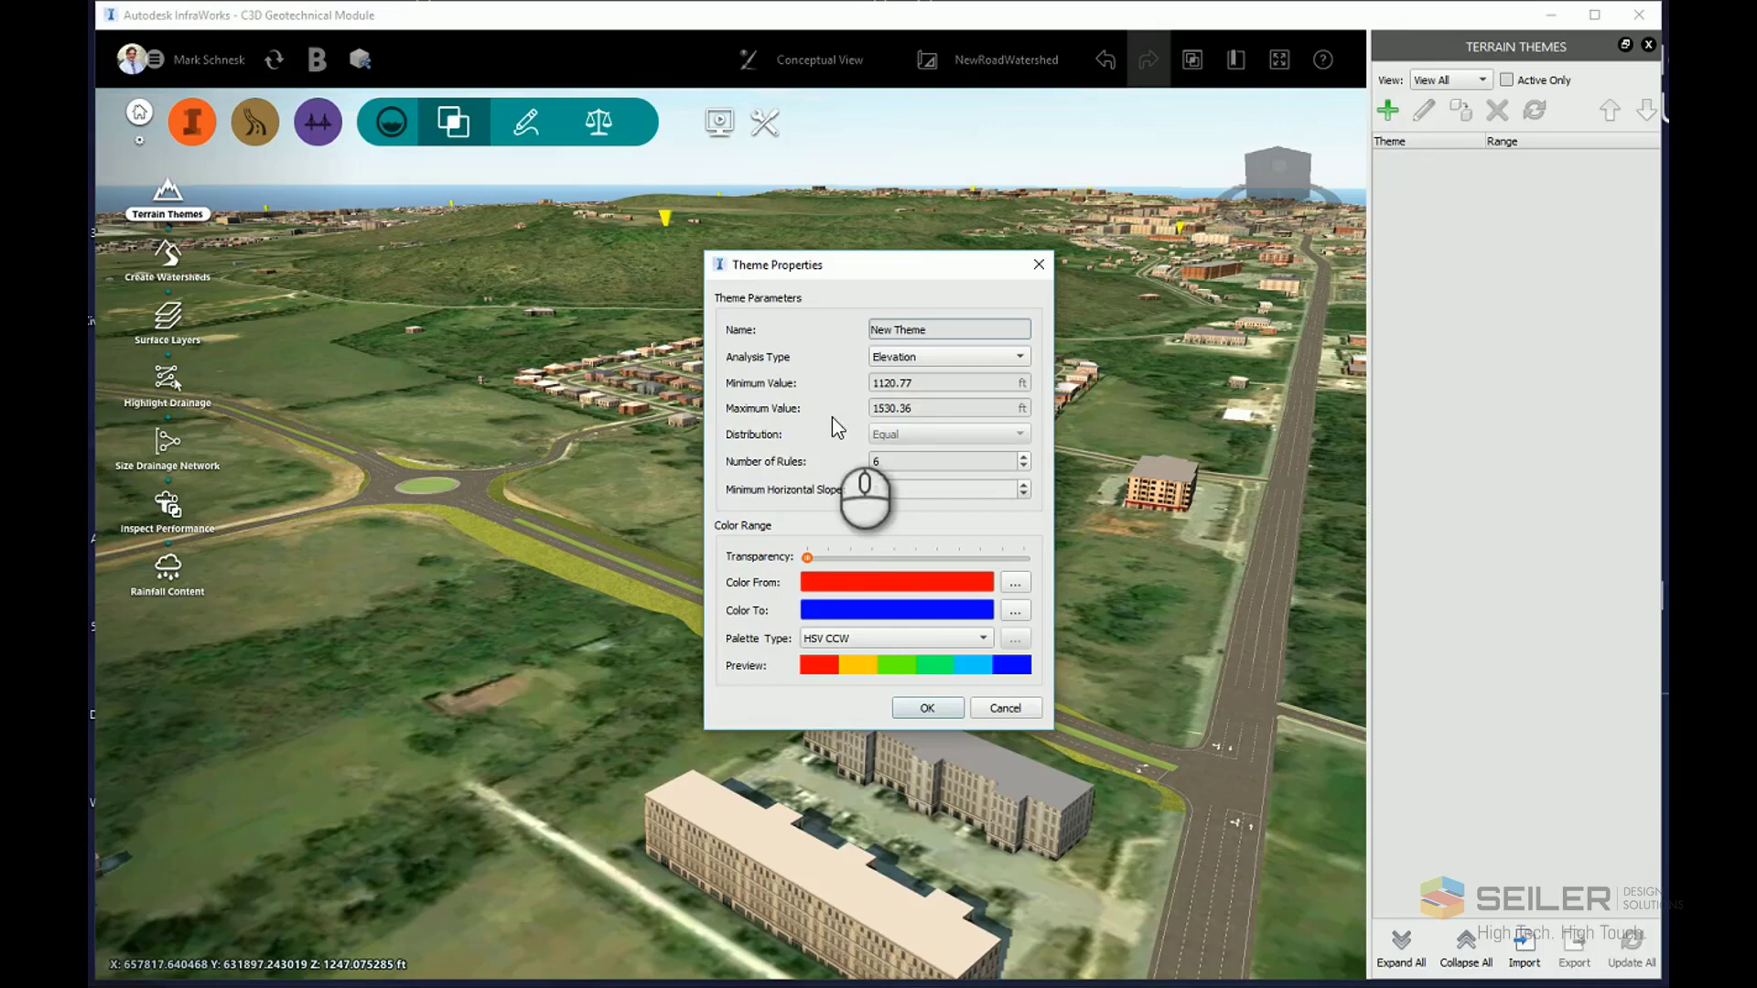
Set the theme's elevation range to 1200–1400 ft with 25 rules
double_click(925, 383)
text(1)
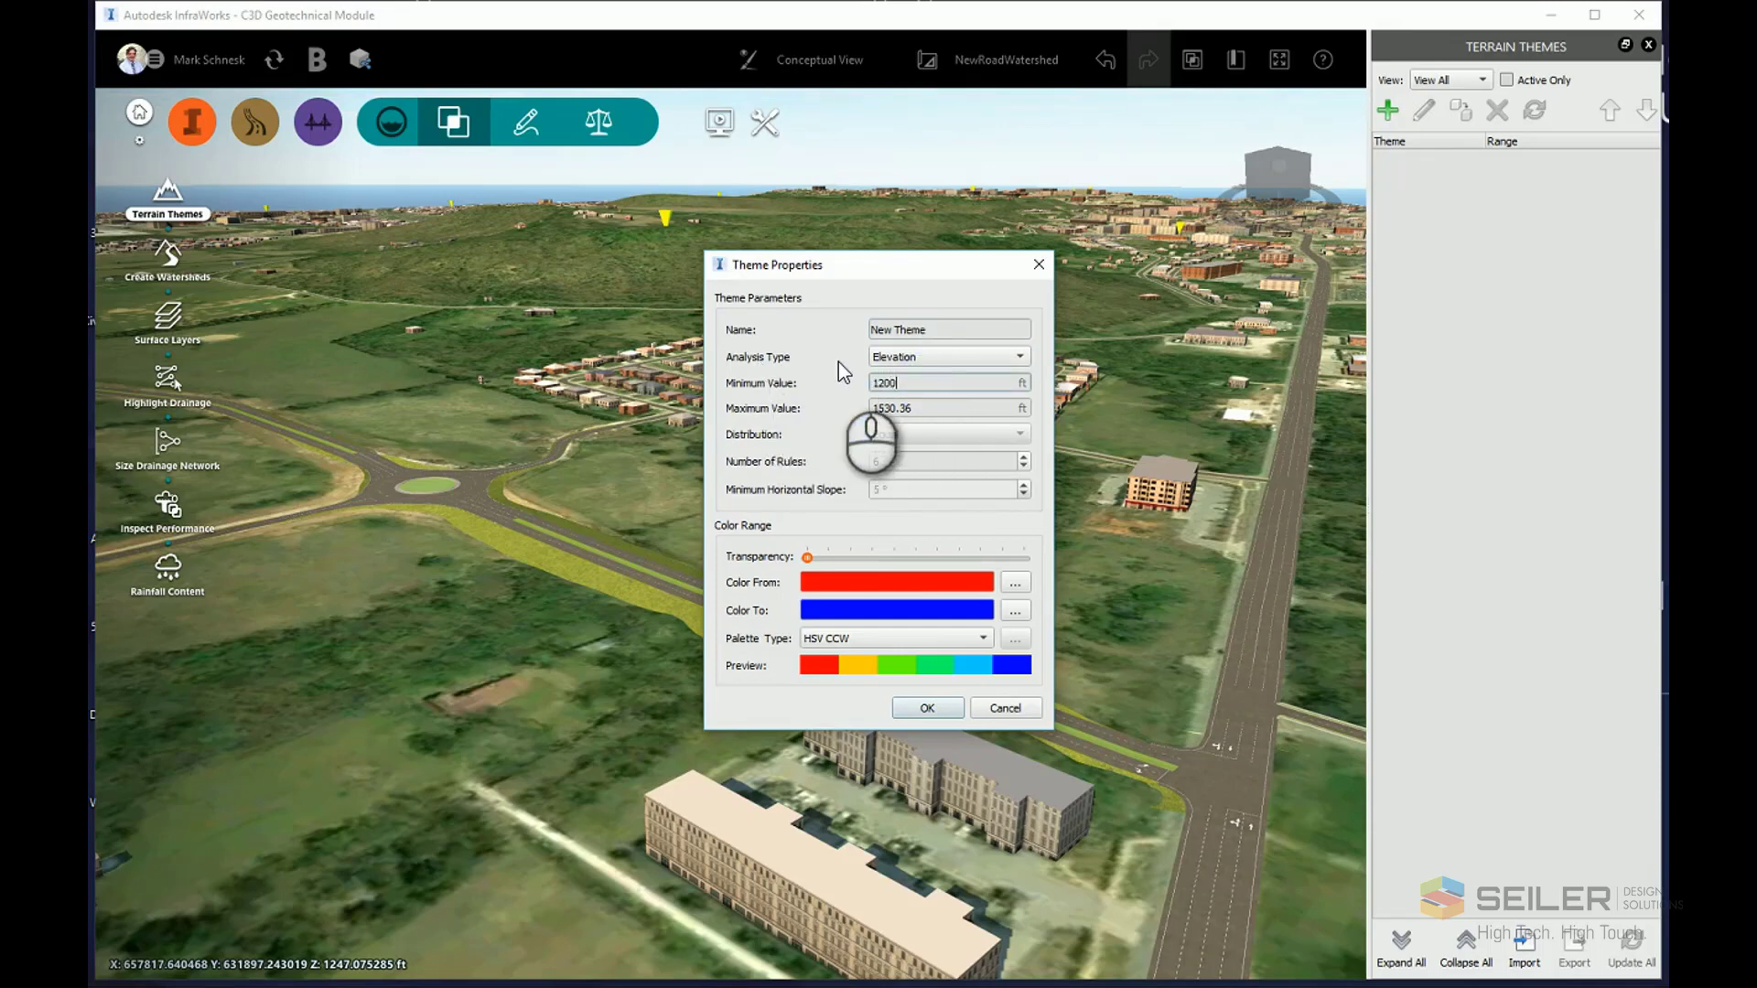
text(200)
double_click(931, 408)
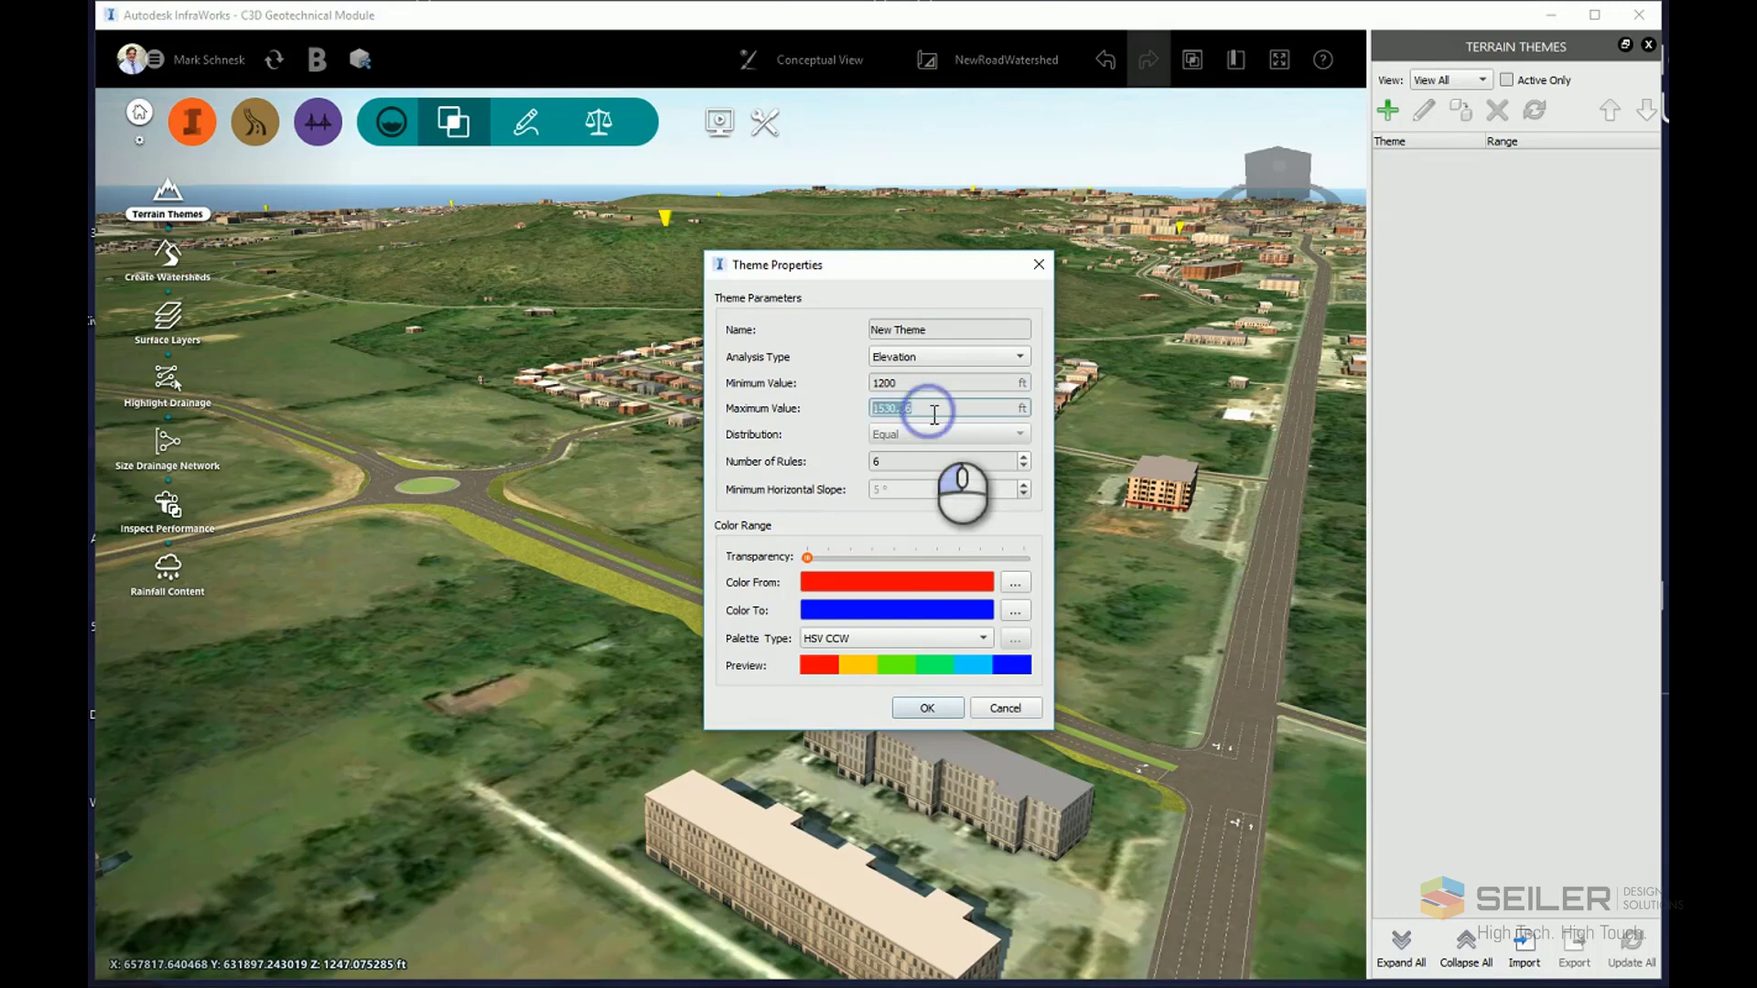
text(1400)
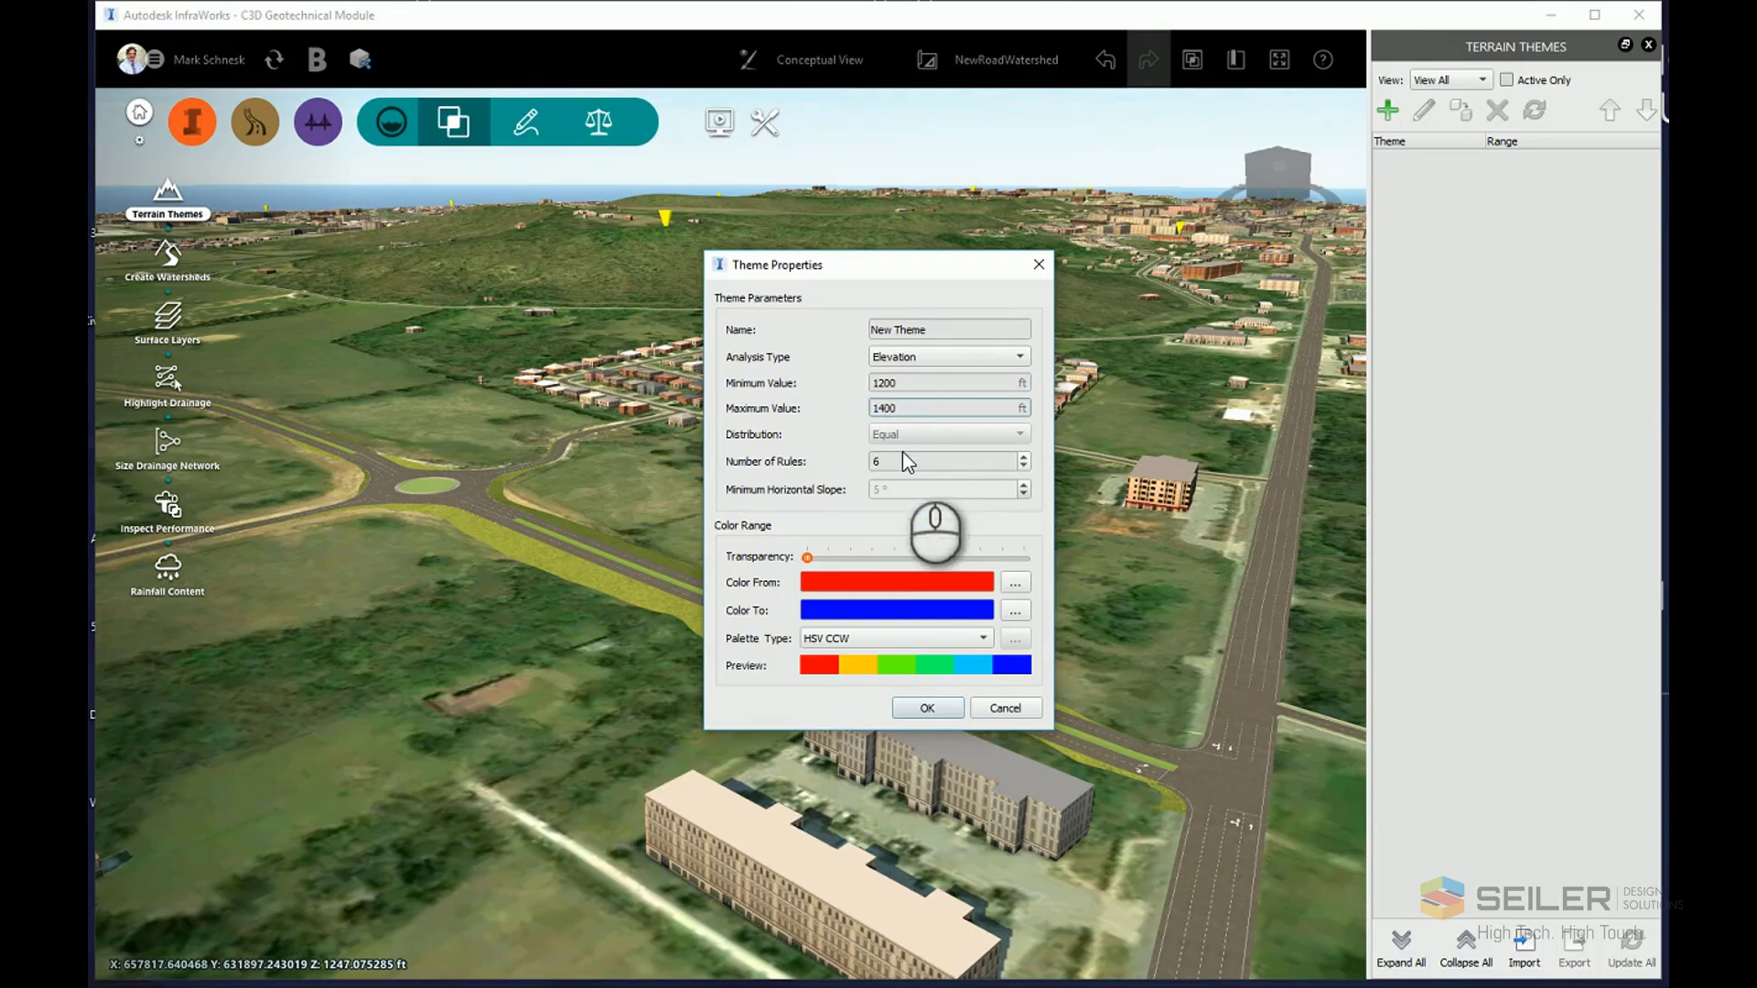
double_click(901, 461)
text(25)
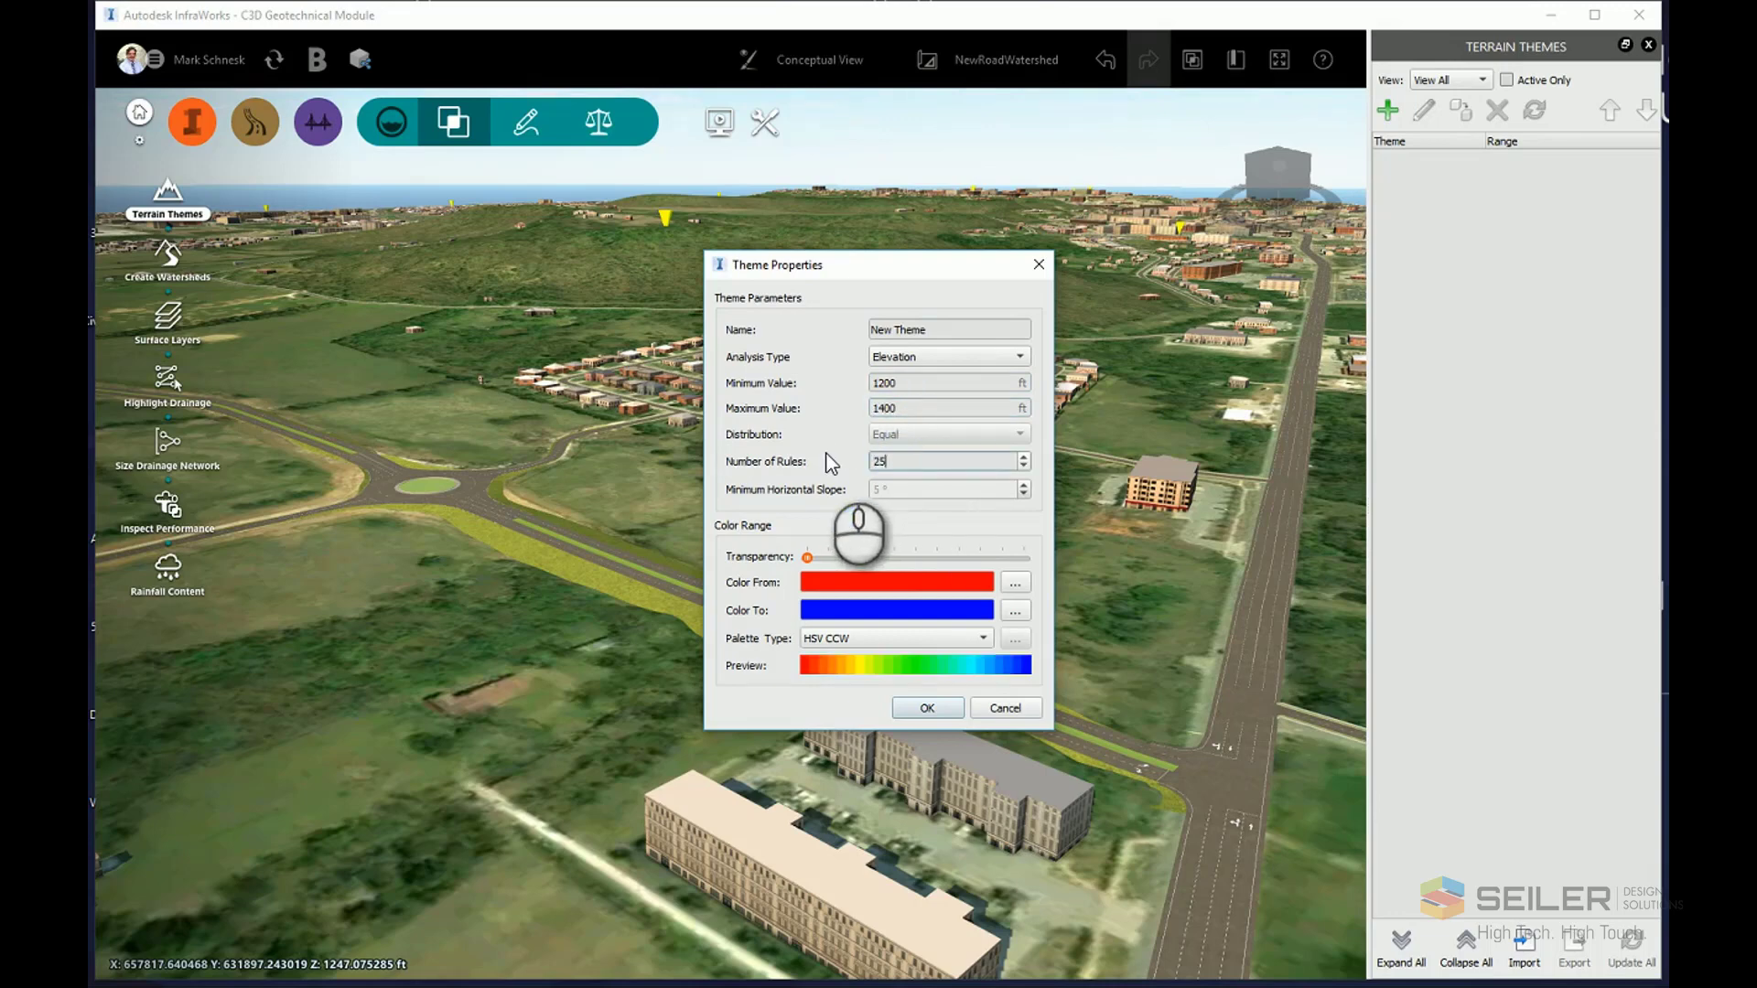
Confirm the 1200–1400 ft 25-band theme, then switch it off so imagery shows
click(924, 709)
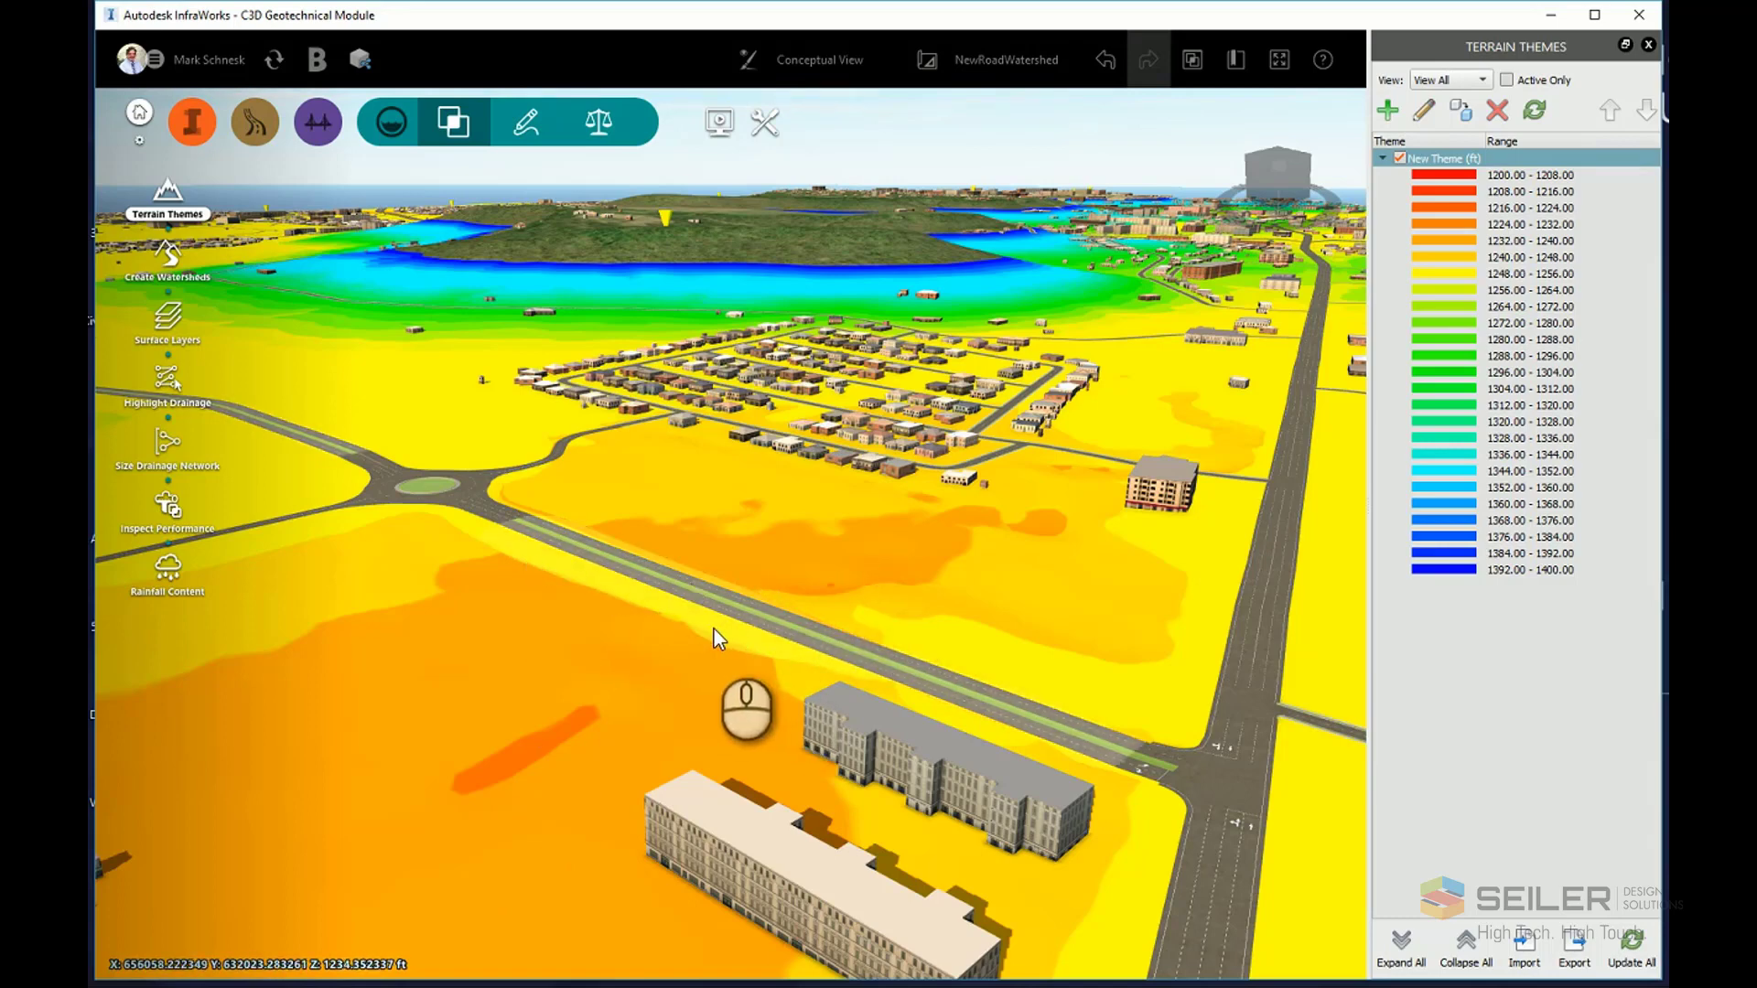
click(1399, 160)
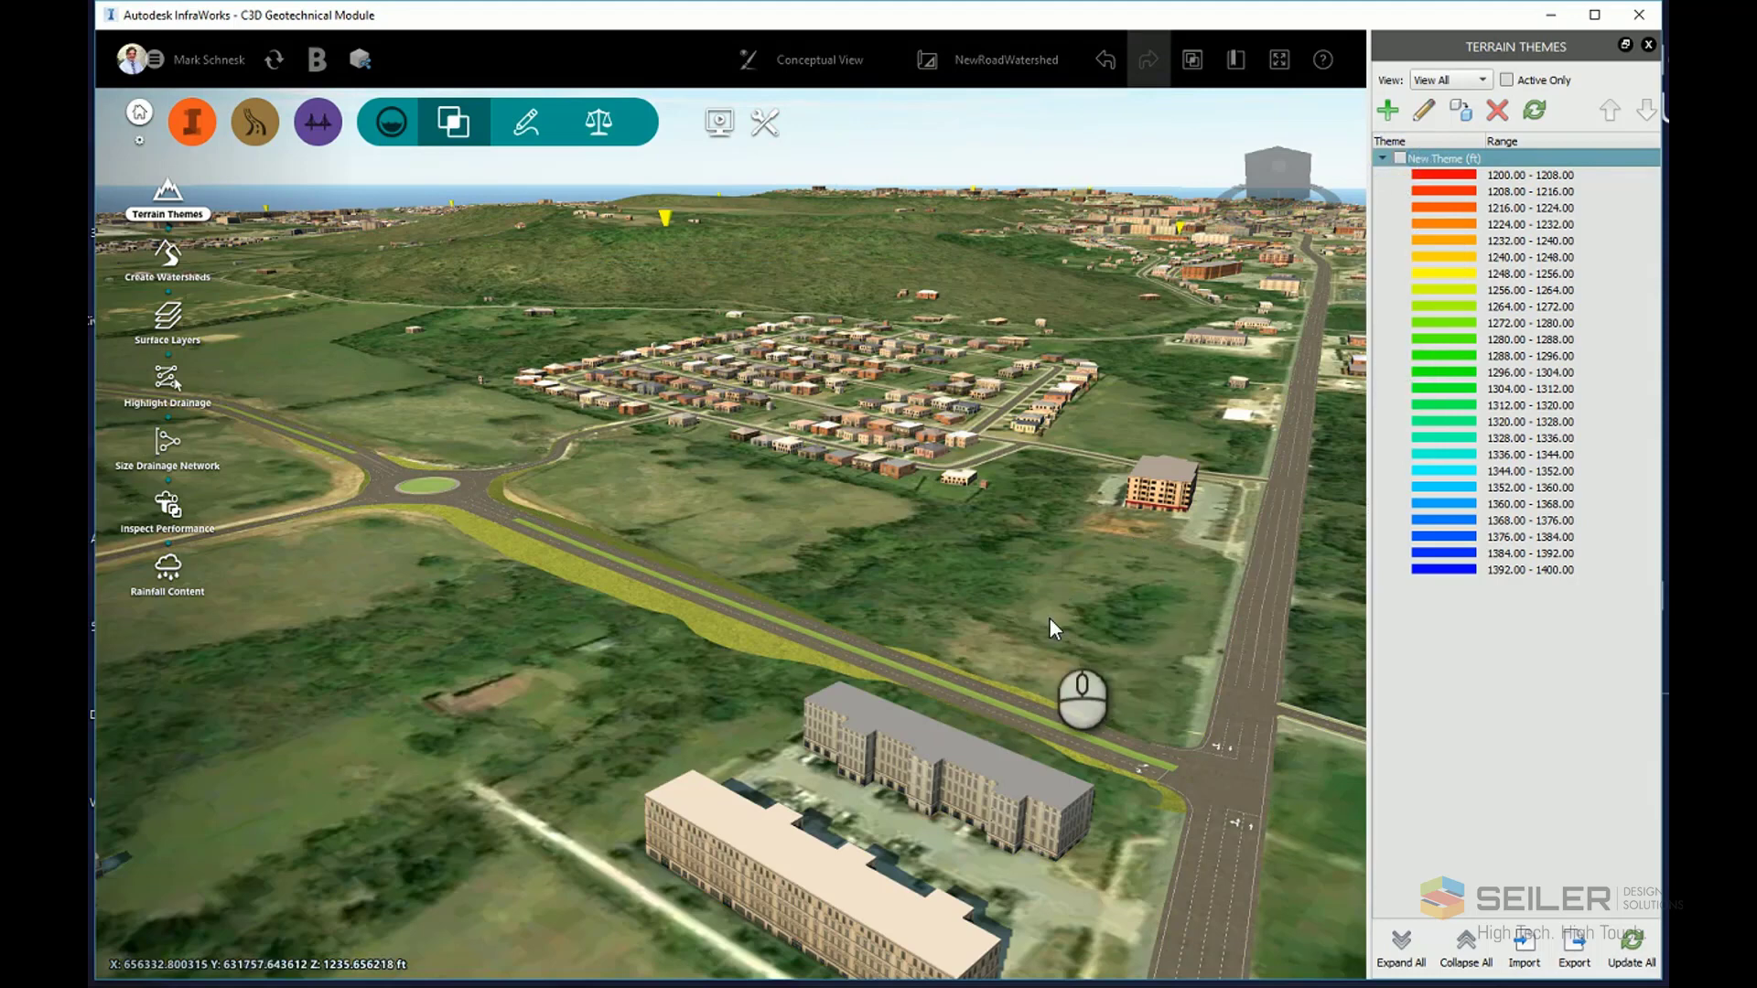
Start Create Watersheds, accept the cloud-service prompt, and move the settings panel aside
drag(1049, 617, 969, 589)
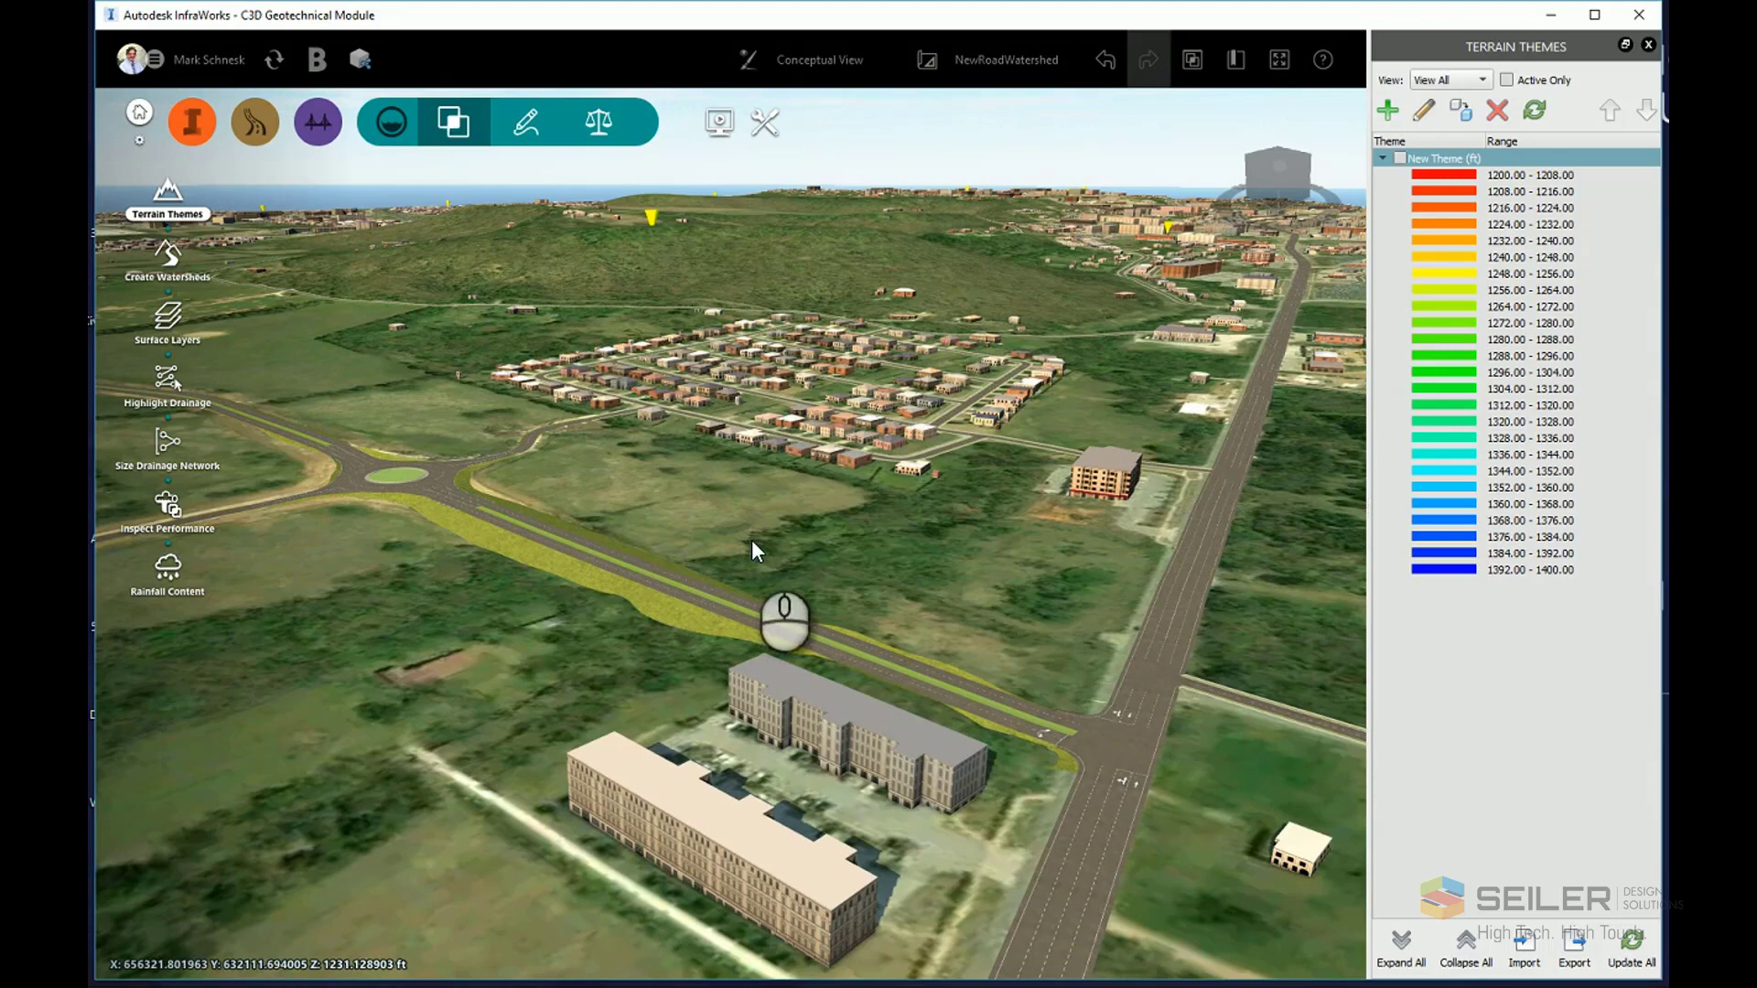
click(168, 249)
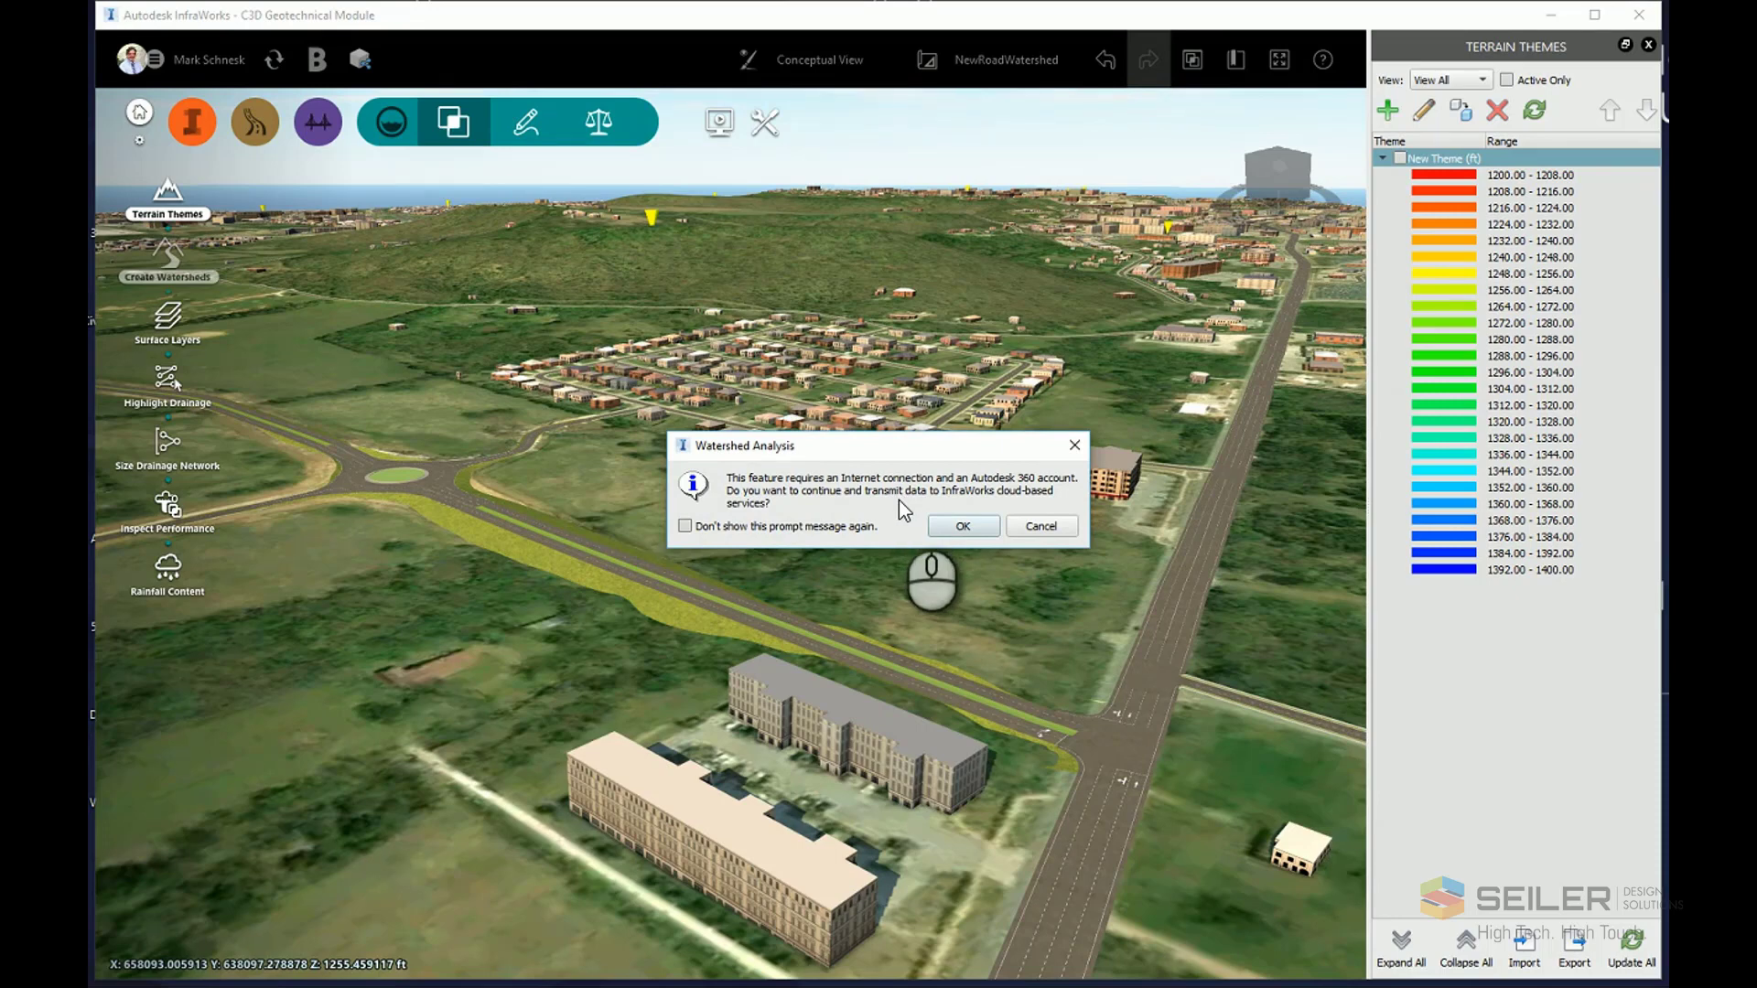
click(961, 527)
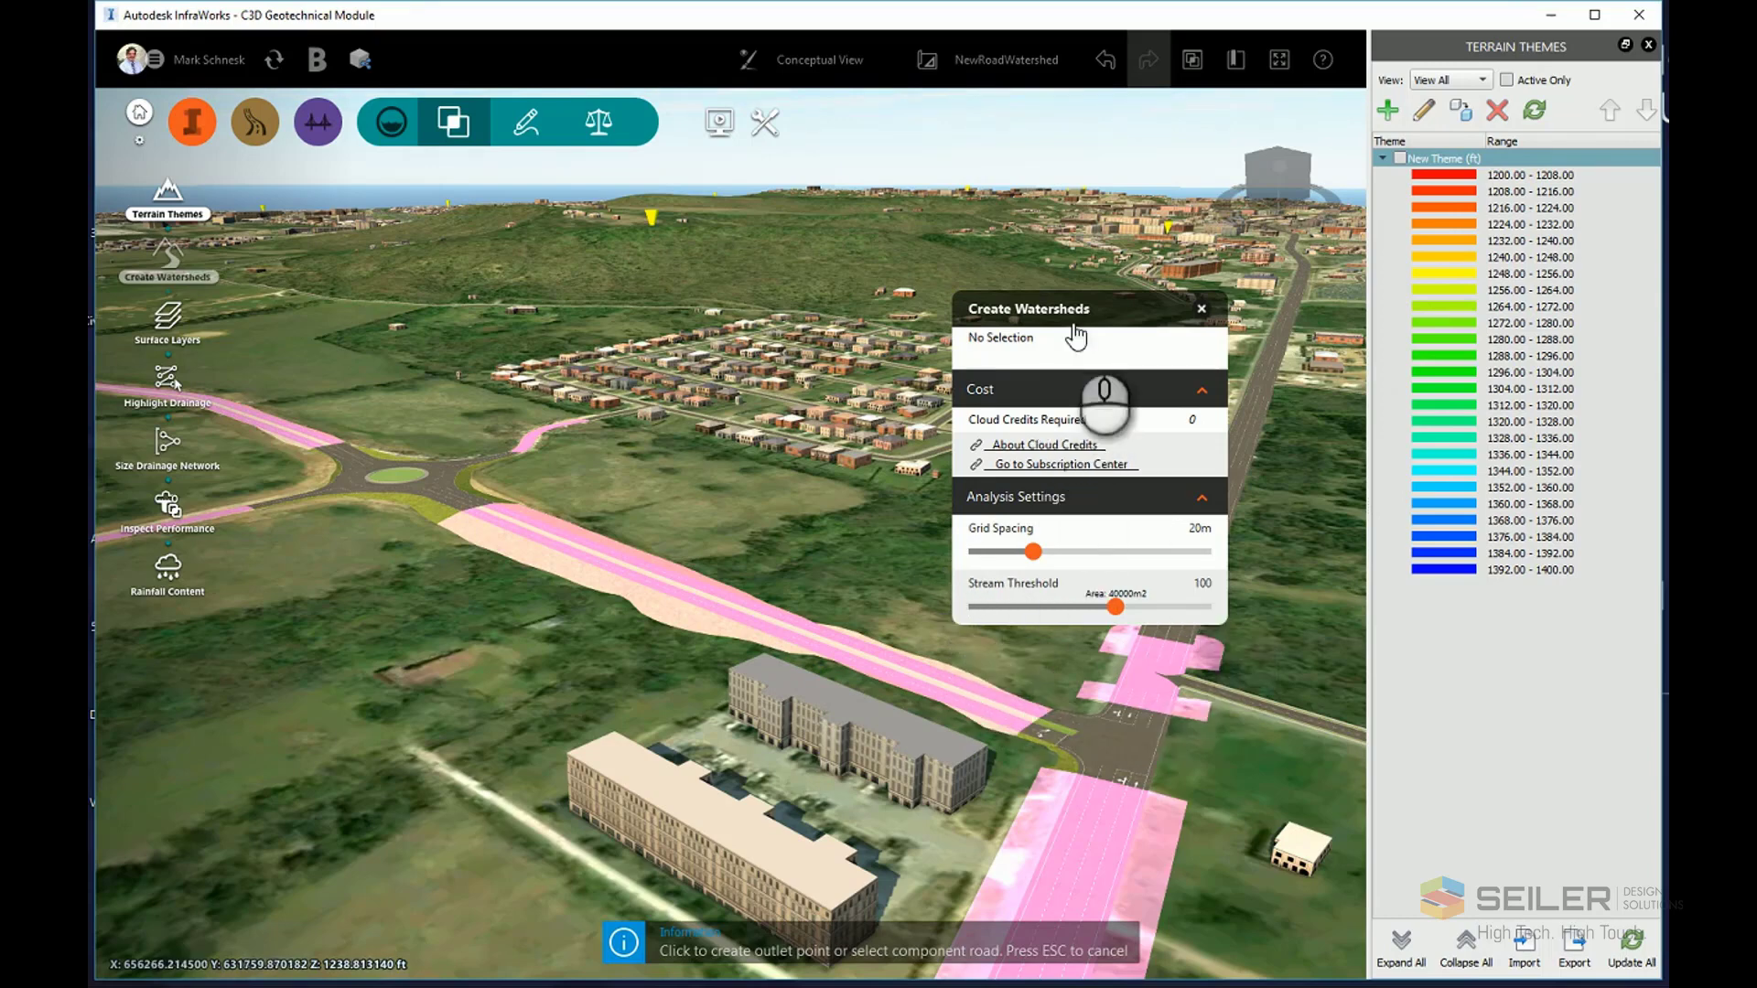
drag(1080, 315, 1211, 264)
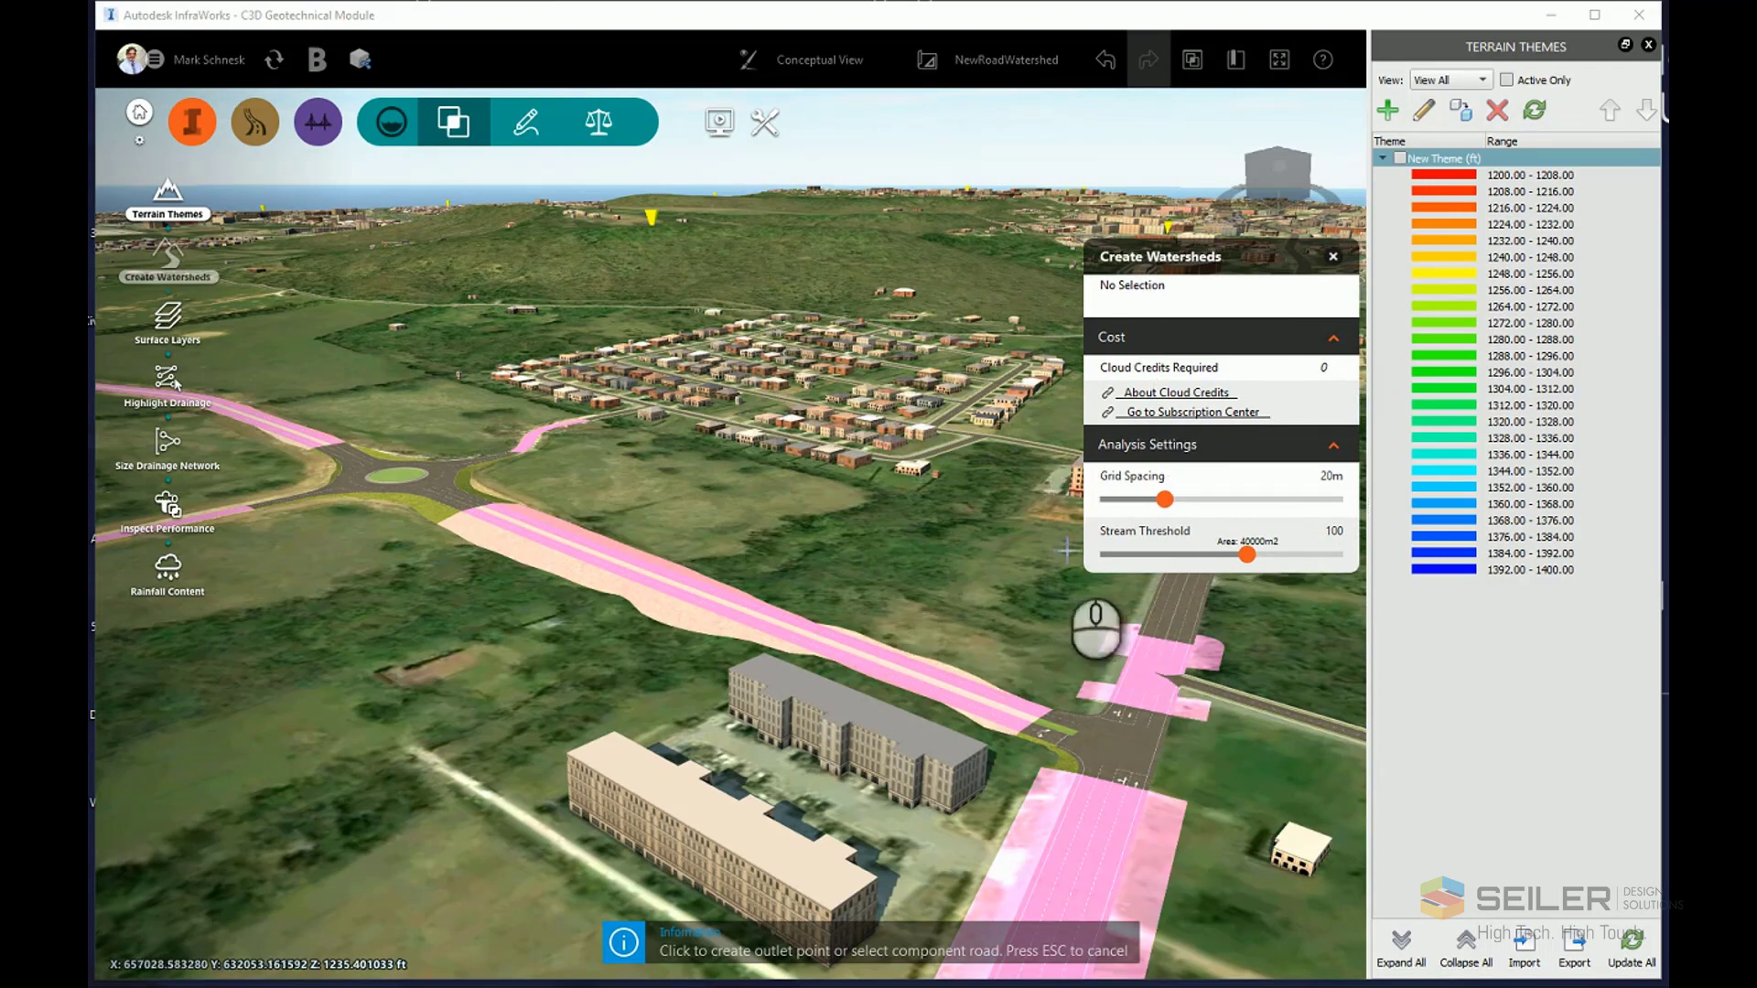
Pick Component Road 1 and analyze the entire road to delineate its watershed
click(678, 589)
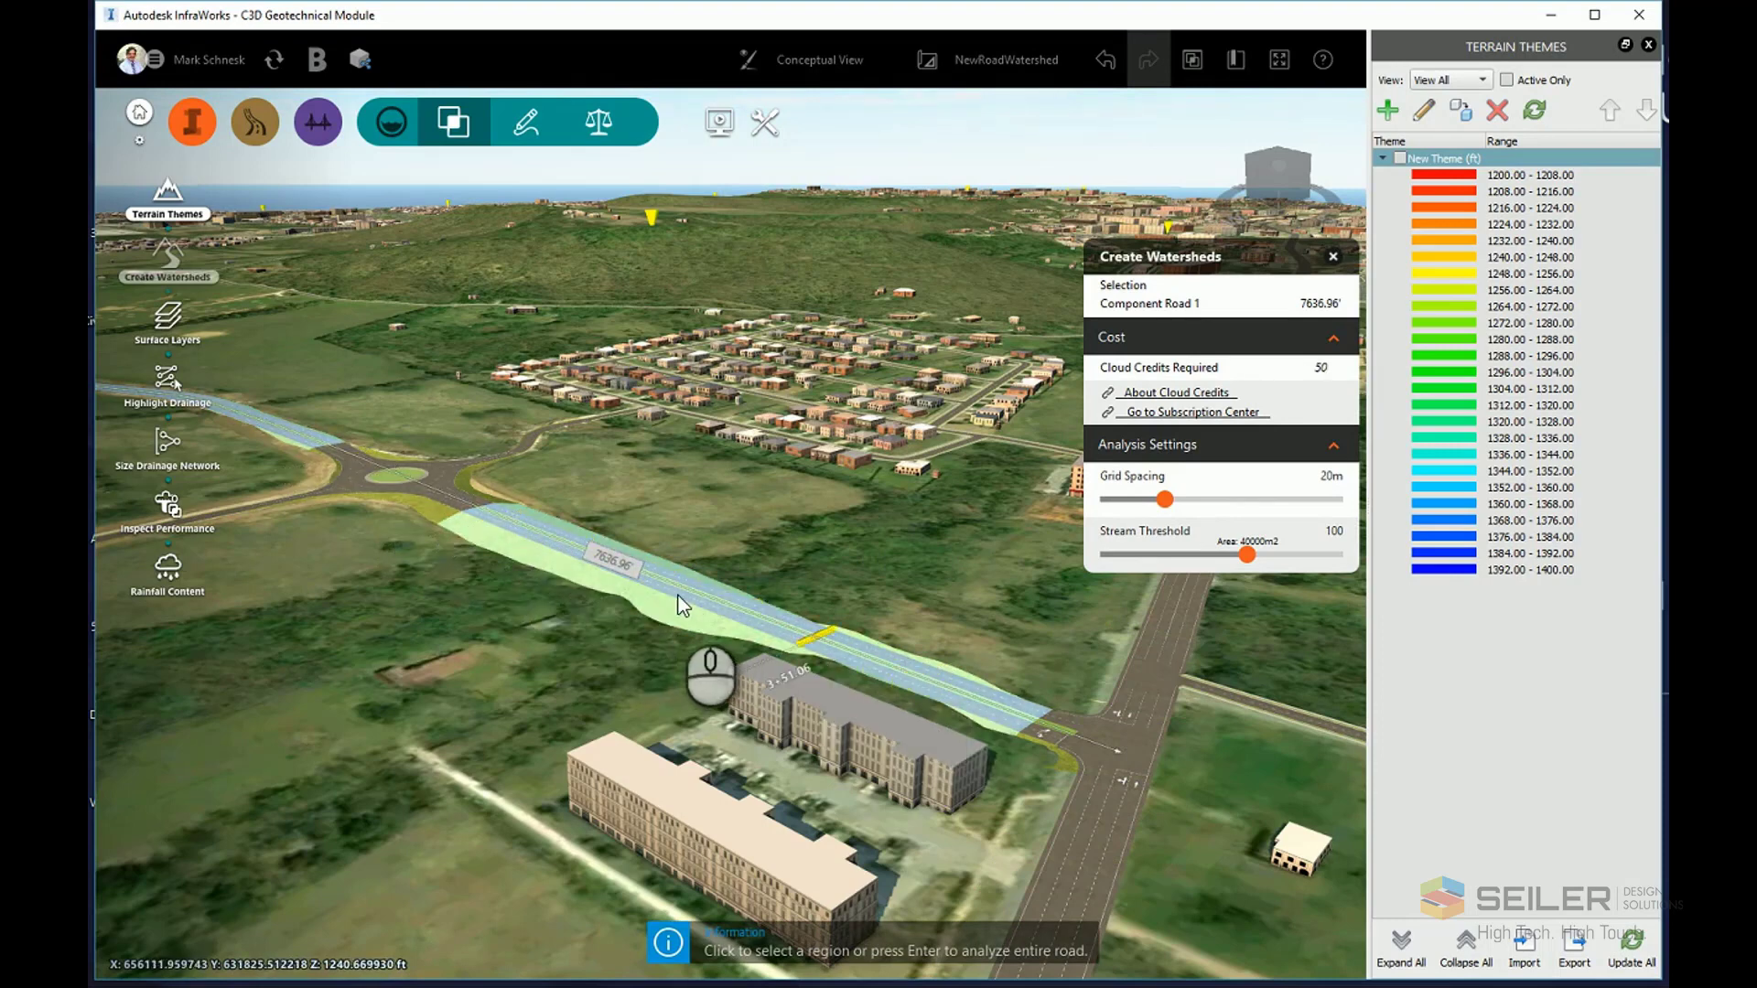
key(Return)
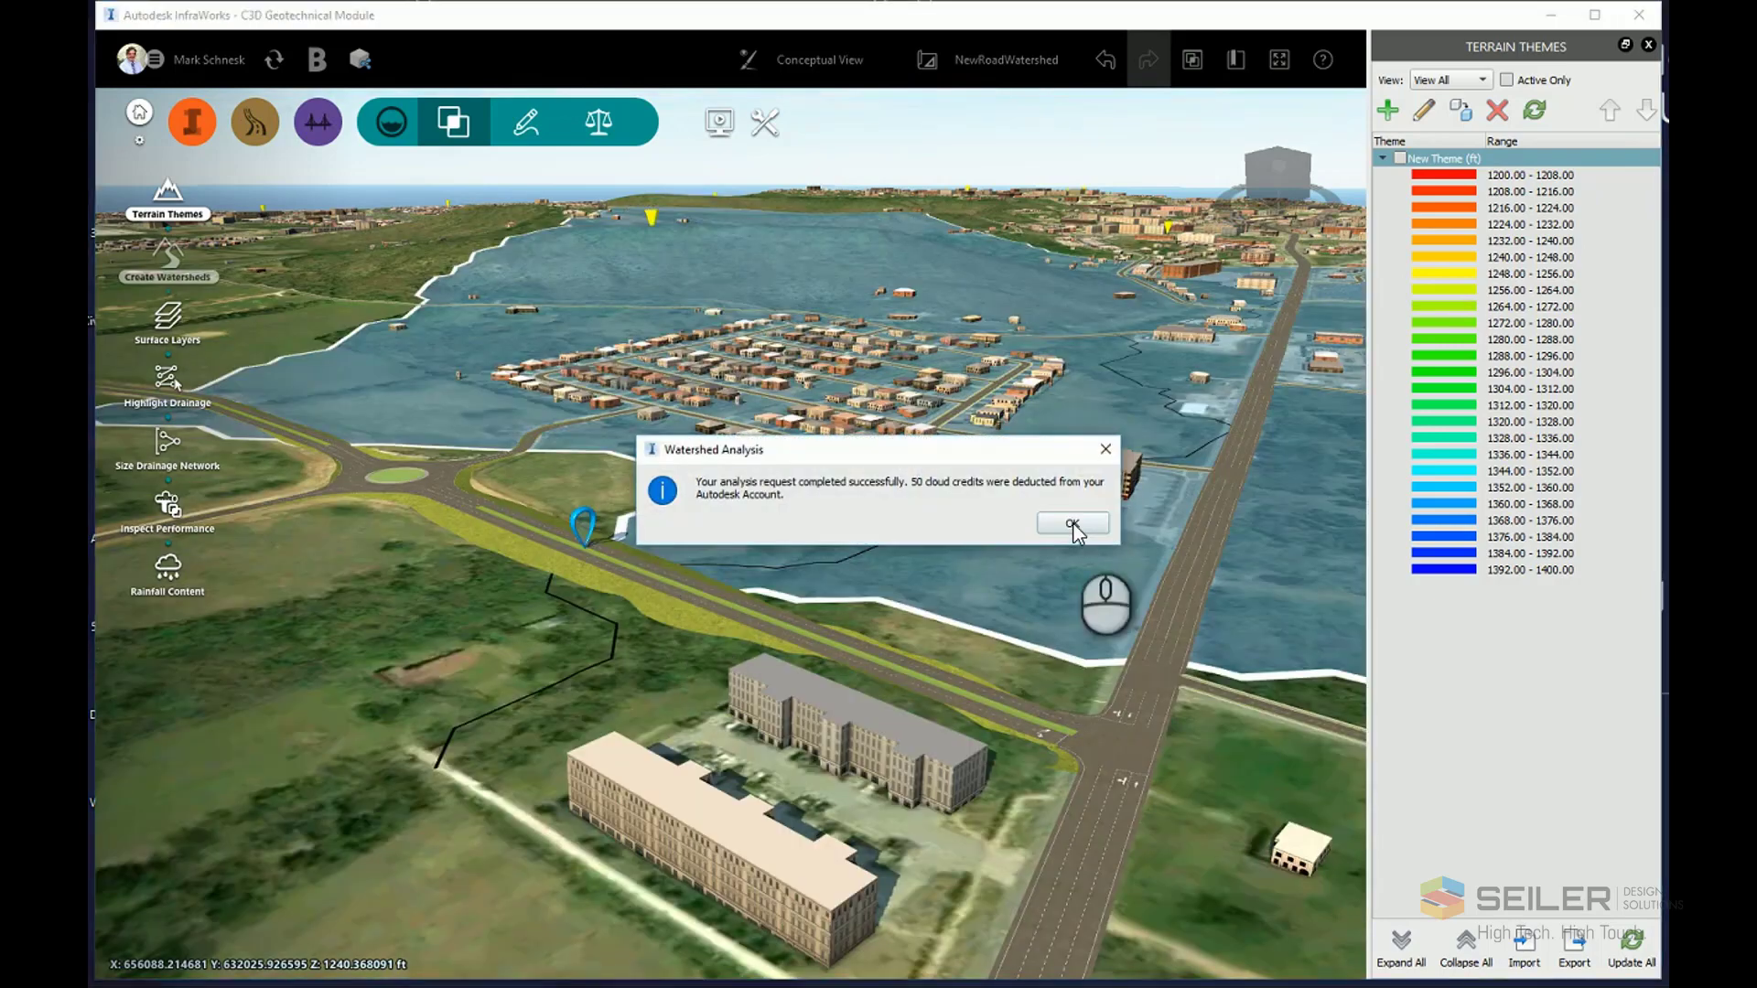
drag(901, 454, 860, 432)
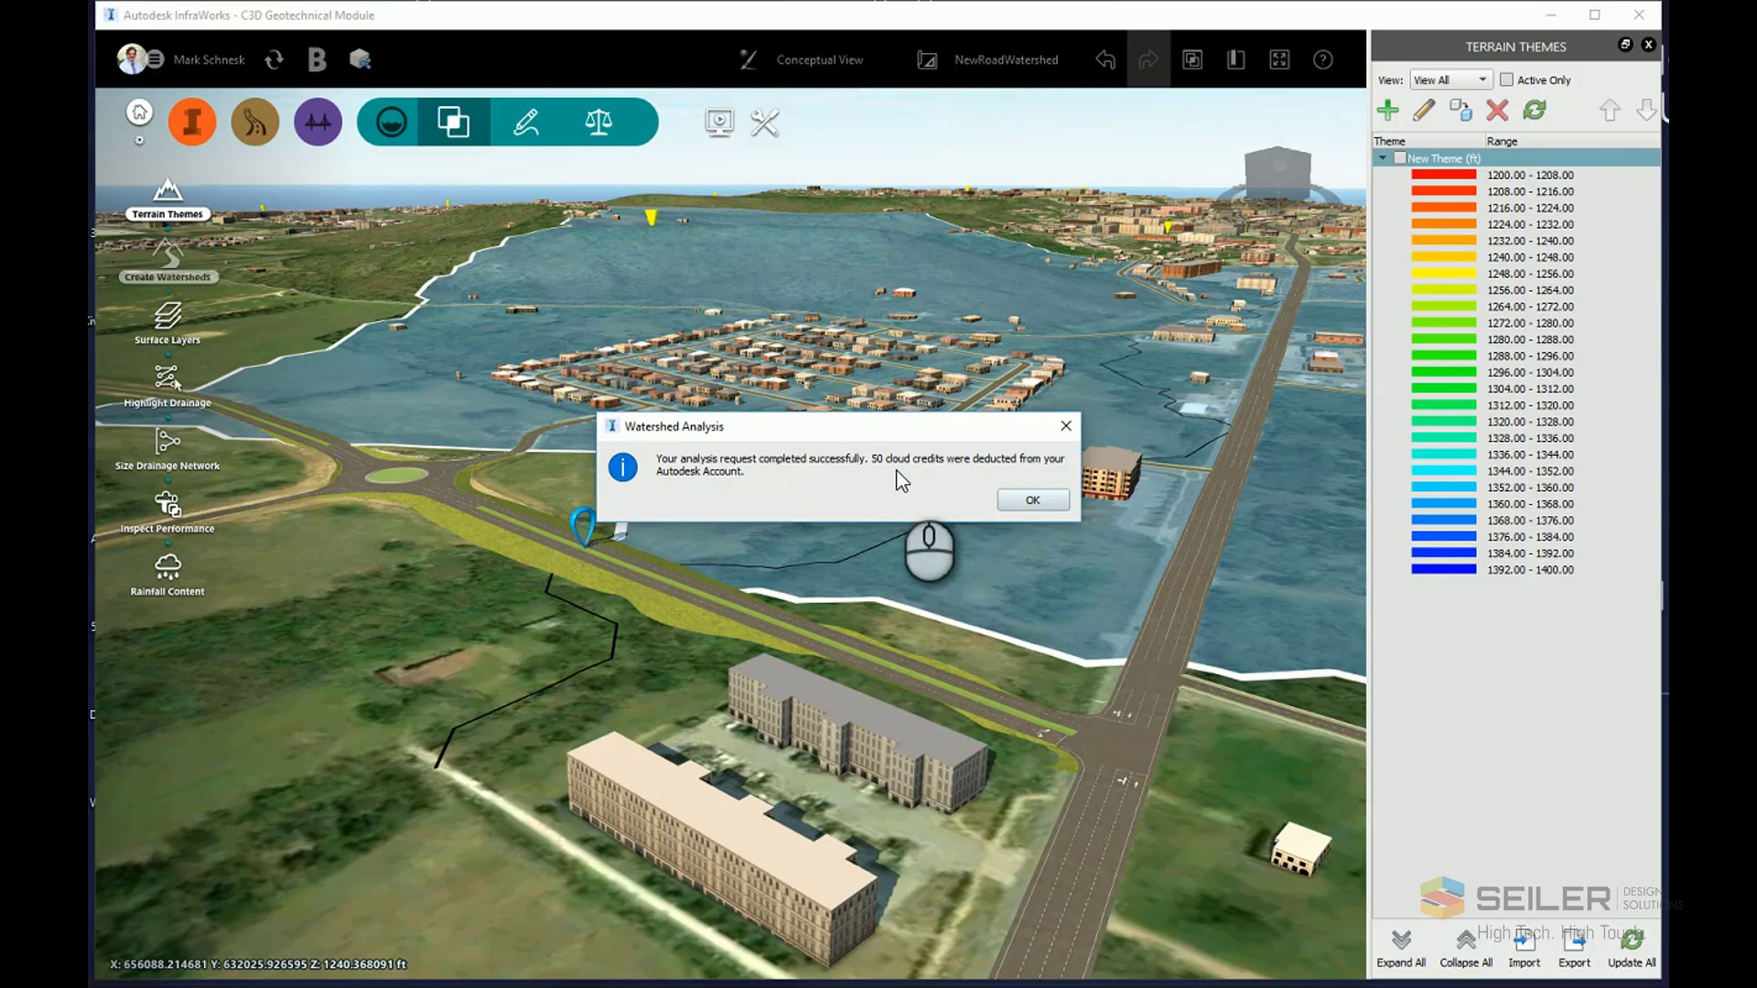
Dismiss the analysis message and orbit and zoom toward the watershed outlet on the road
click(1025, 503)
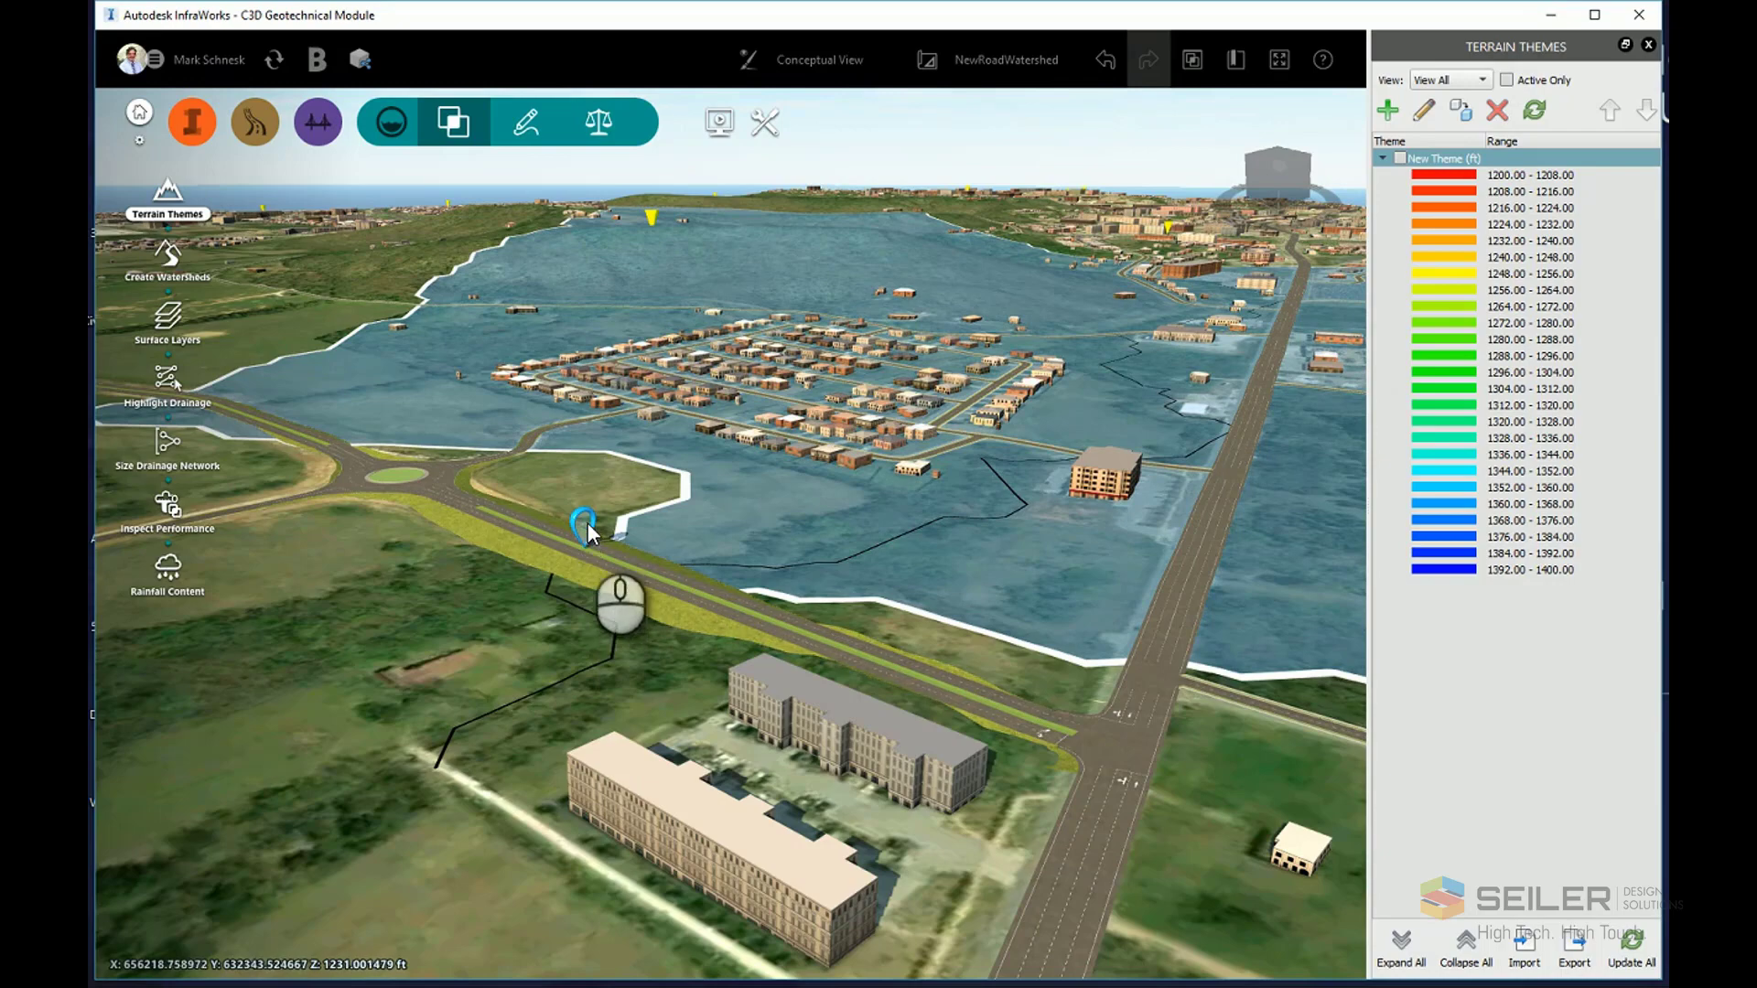
drag(528, 618, 652, 646)
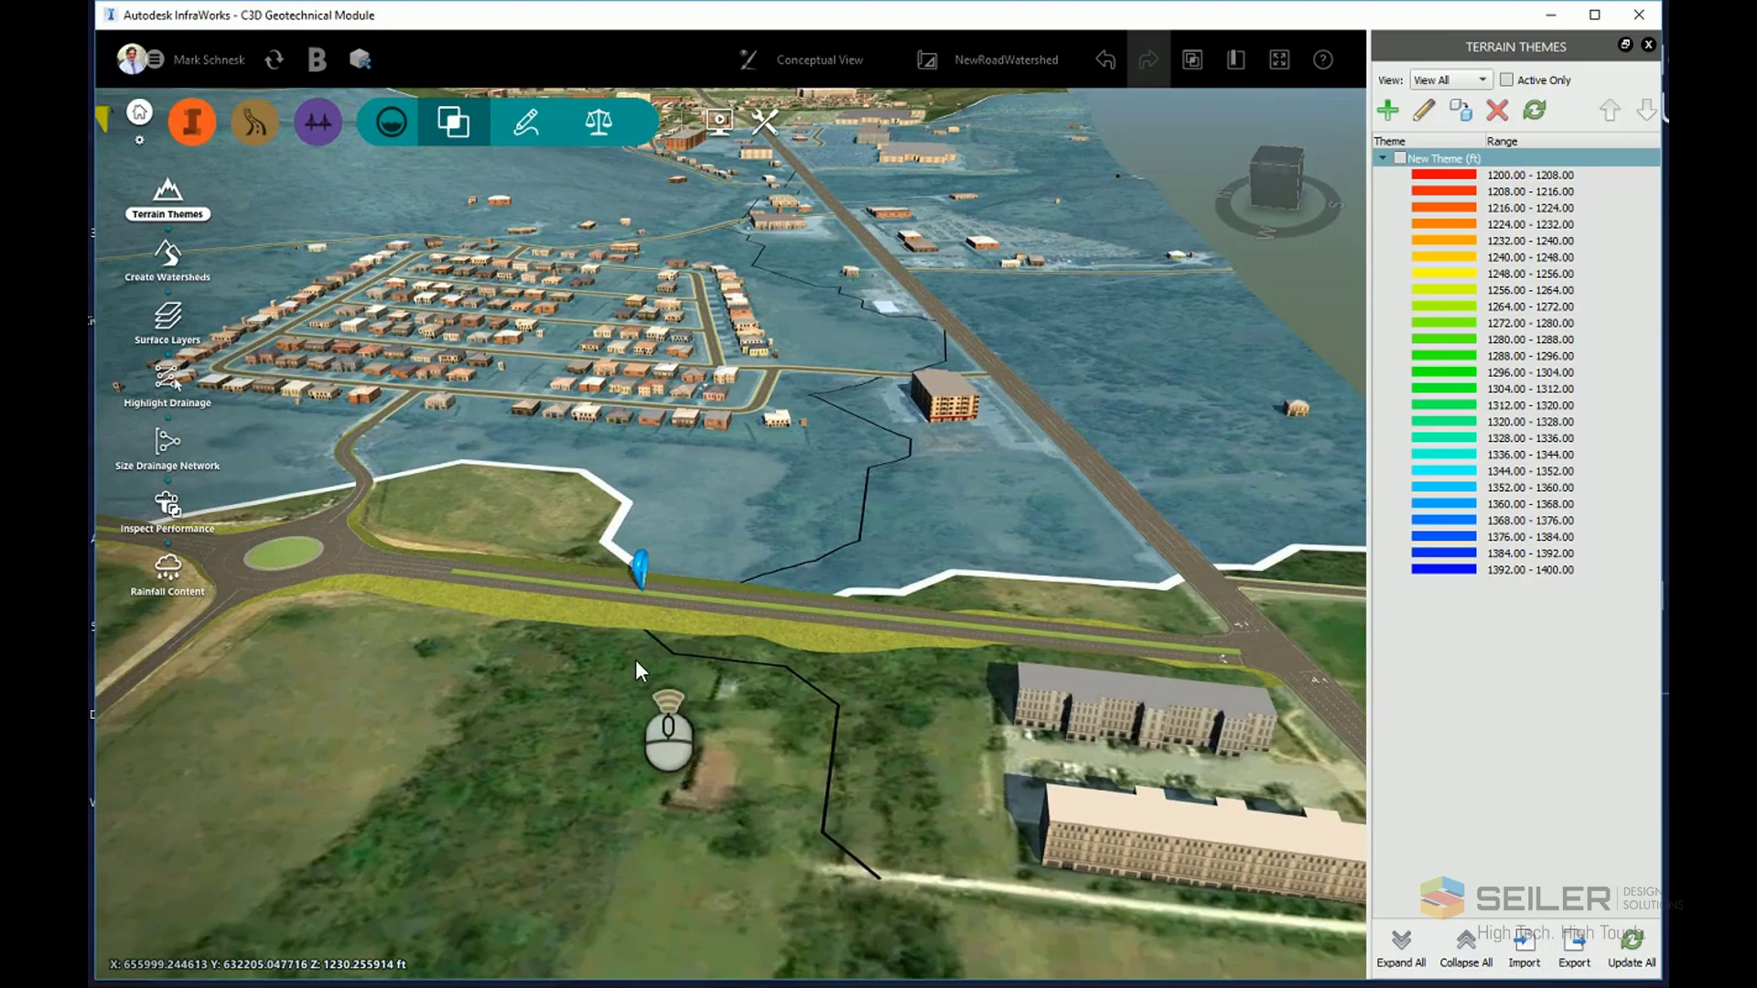
scroll(633, 710, up, 3)
scroll(699, 714, up, 2)
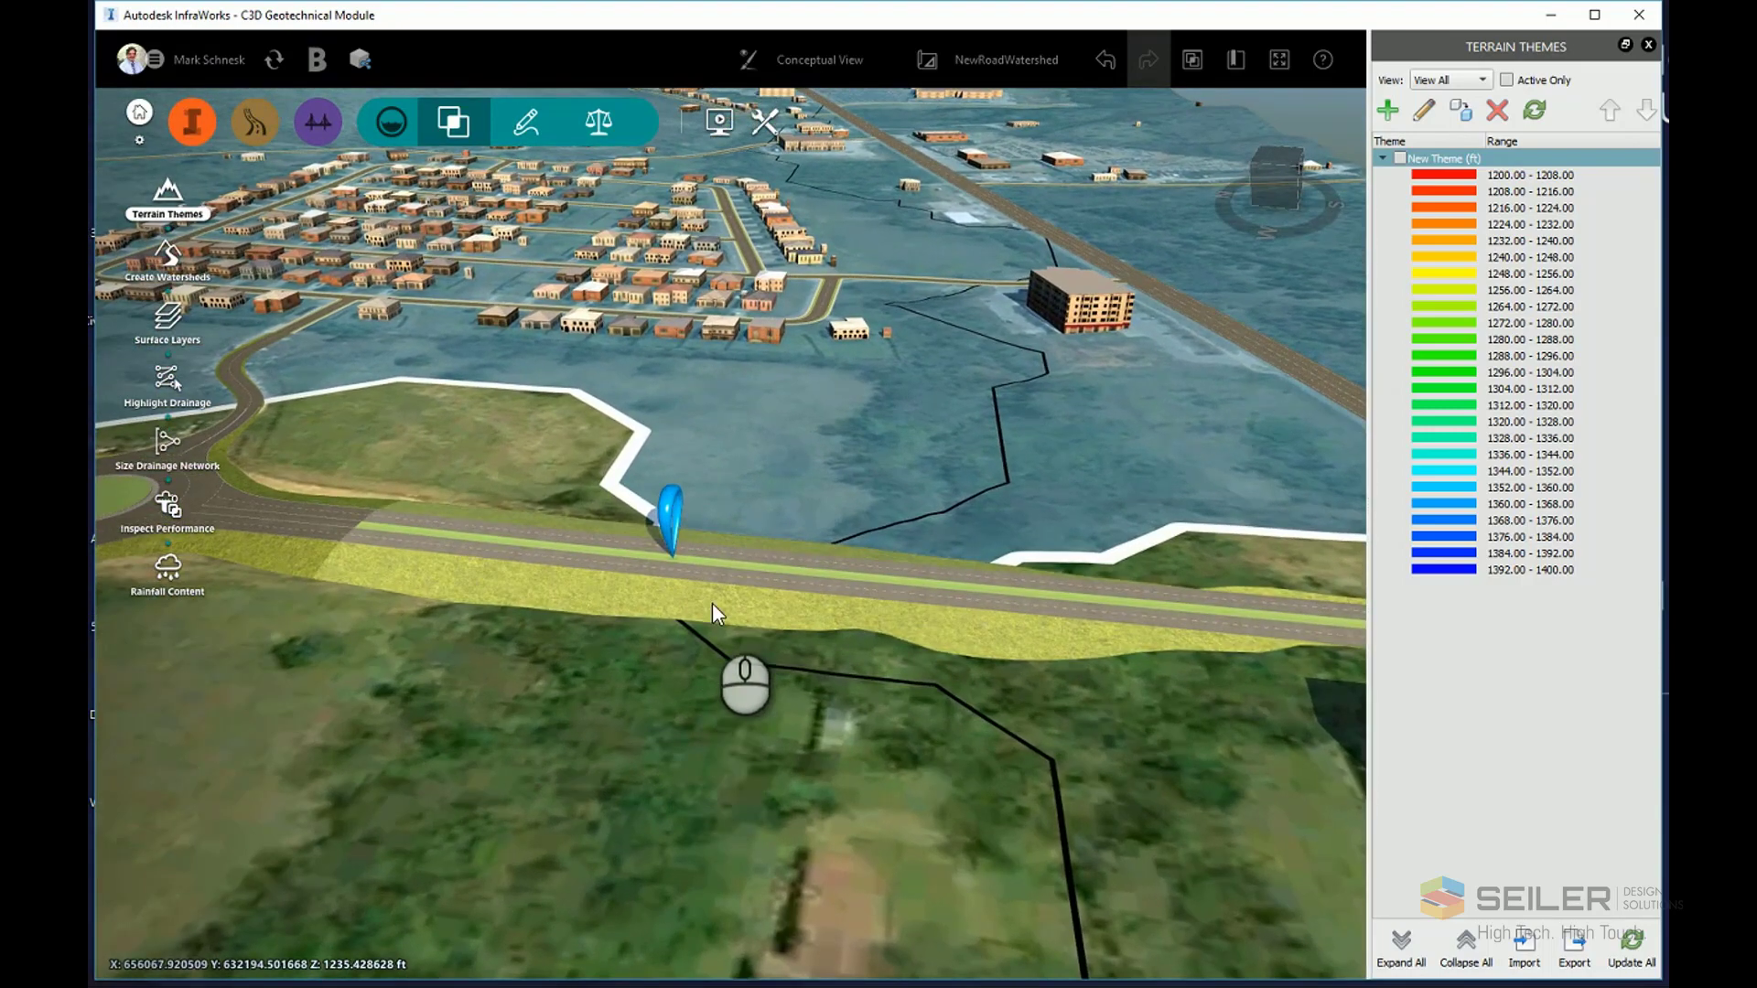
Add culverts along the road at the watershed outlet
click(709, 602)
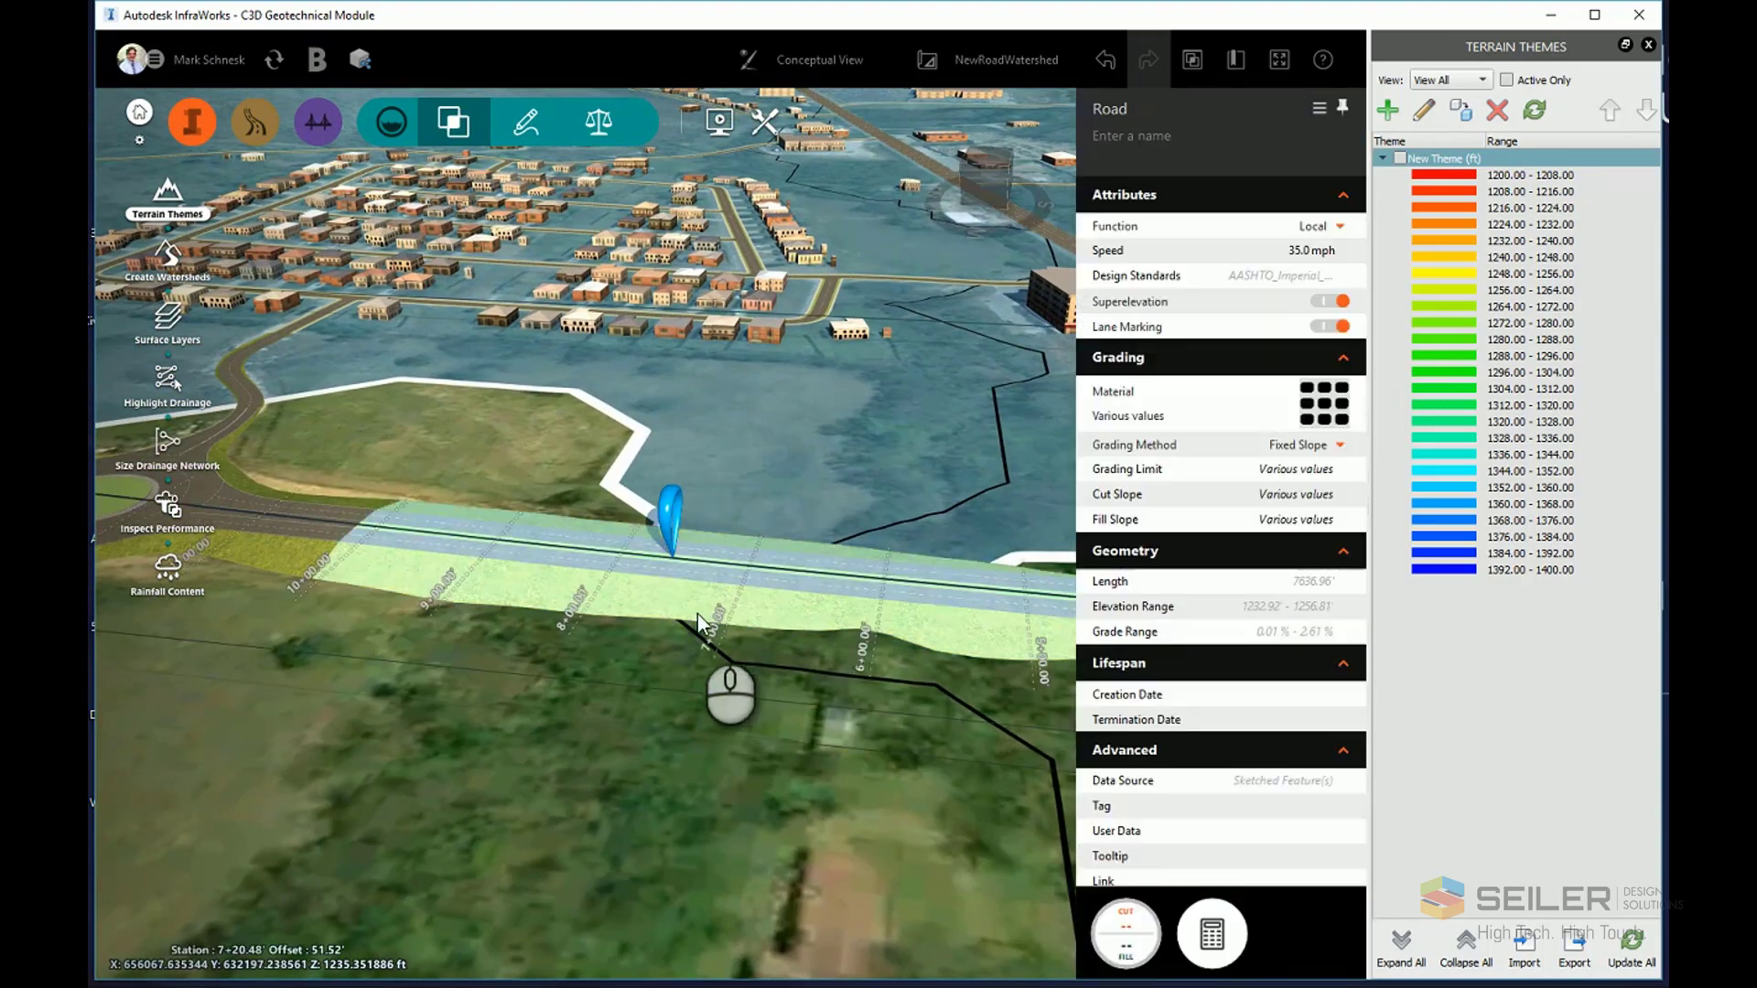
right_click(697, 594)
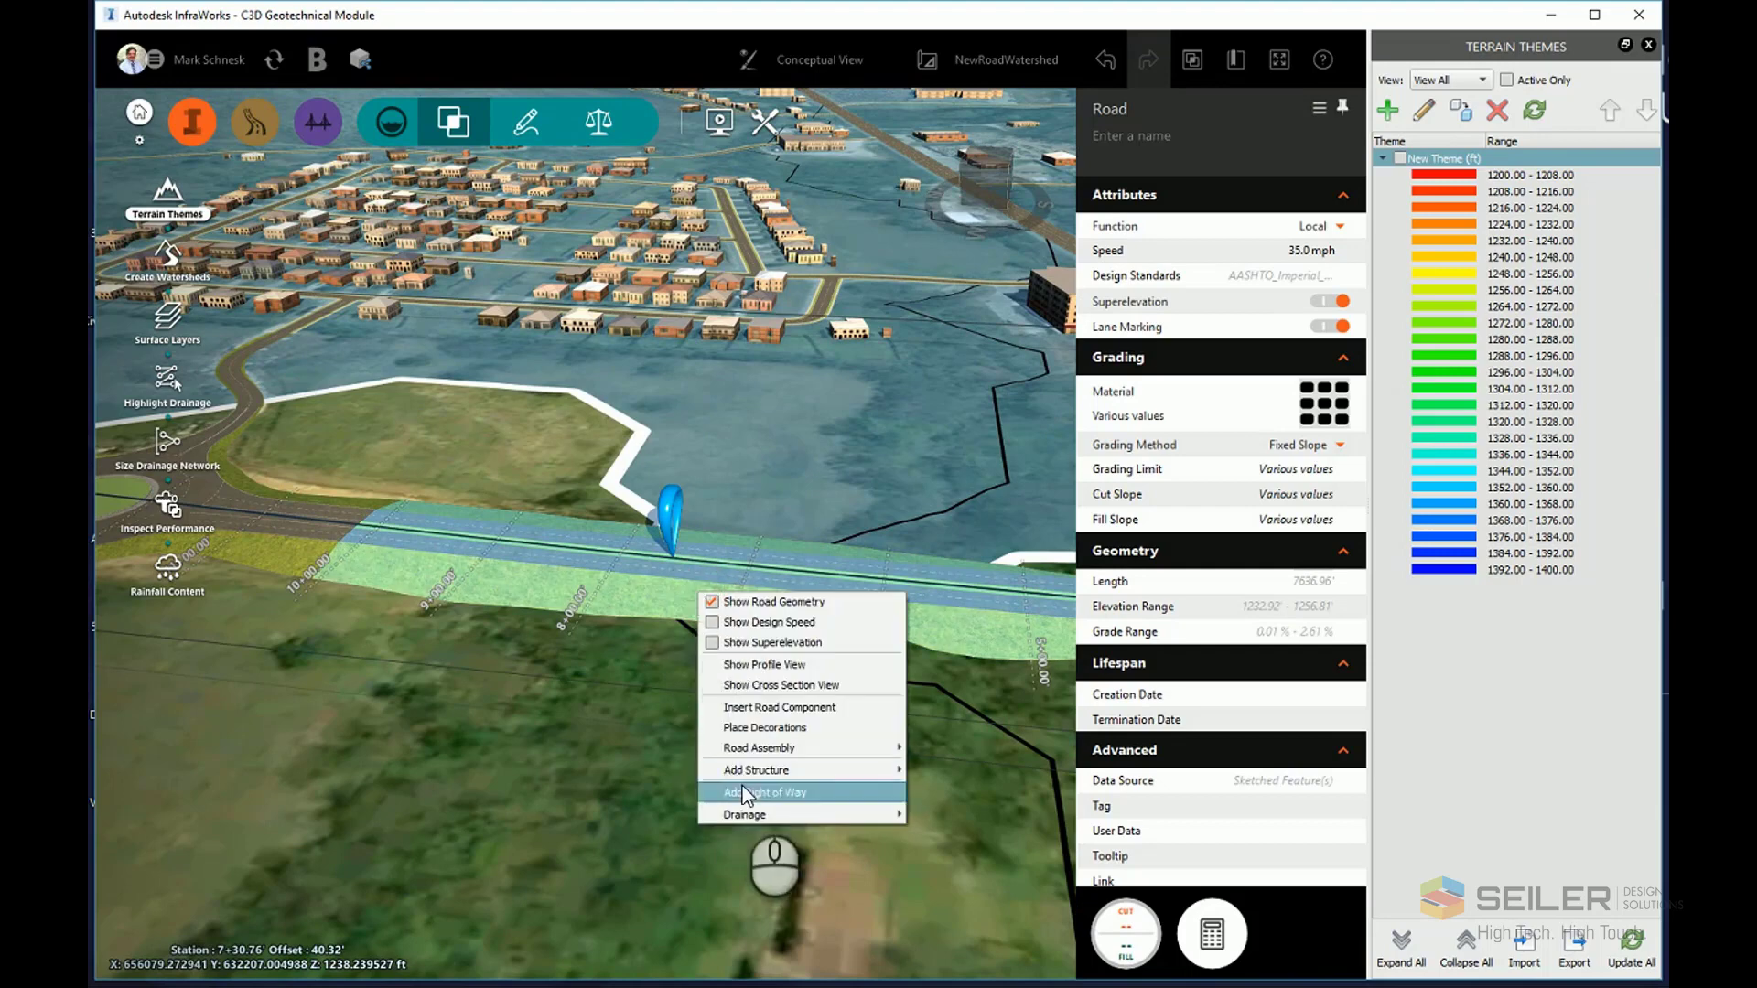
mouse_move(750, 814)
click(937, 815)
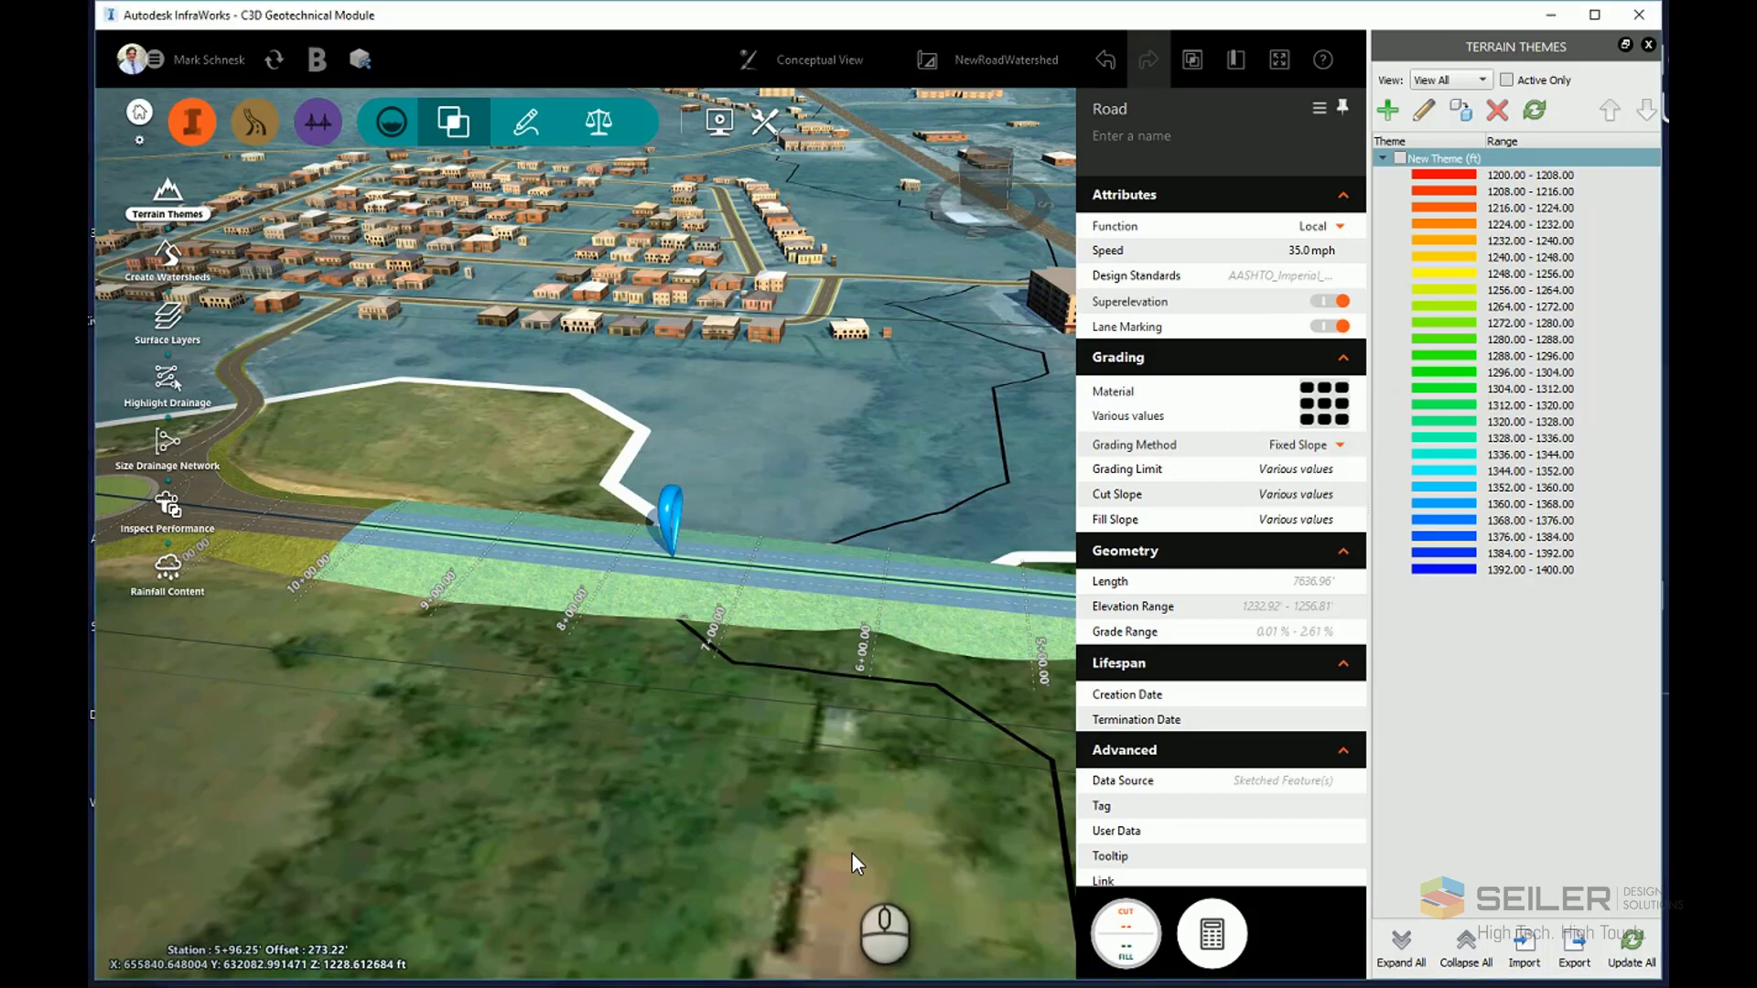
Select the road's grading to show Grass2 material, 4:1 slopes and 100' limit
scroll(677, 633, up, 4)
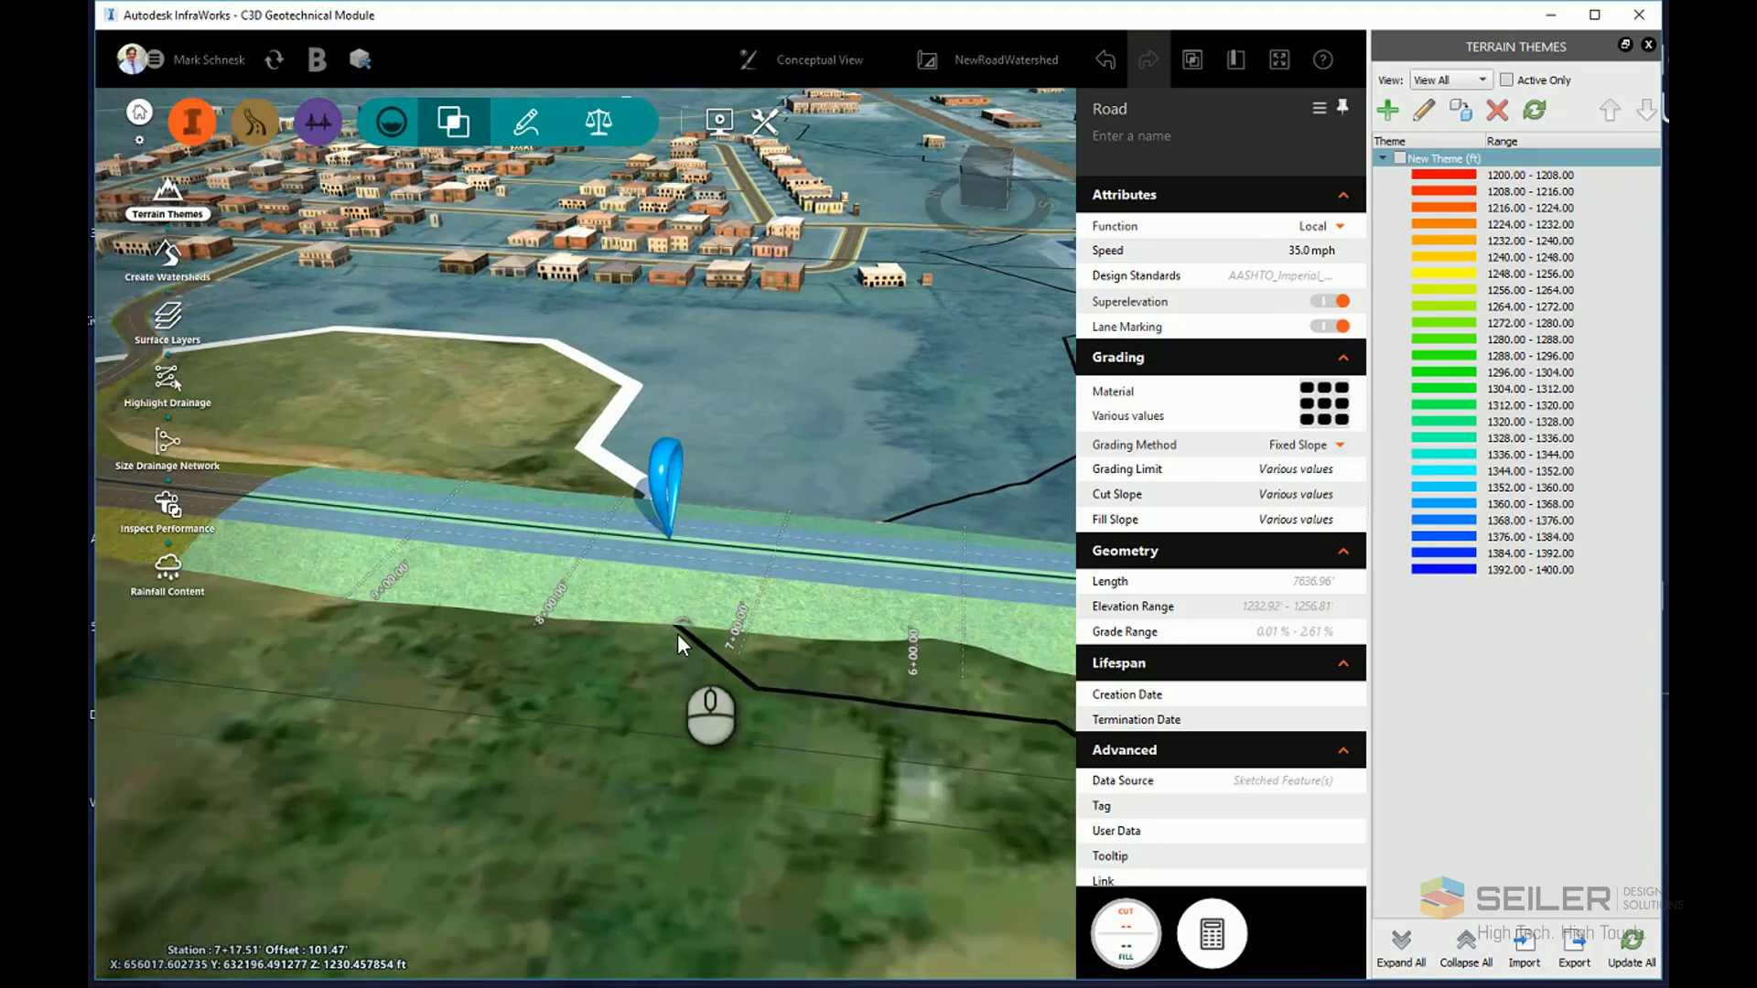
scroll(655, 714, up, 5)
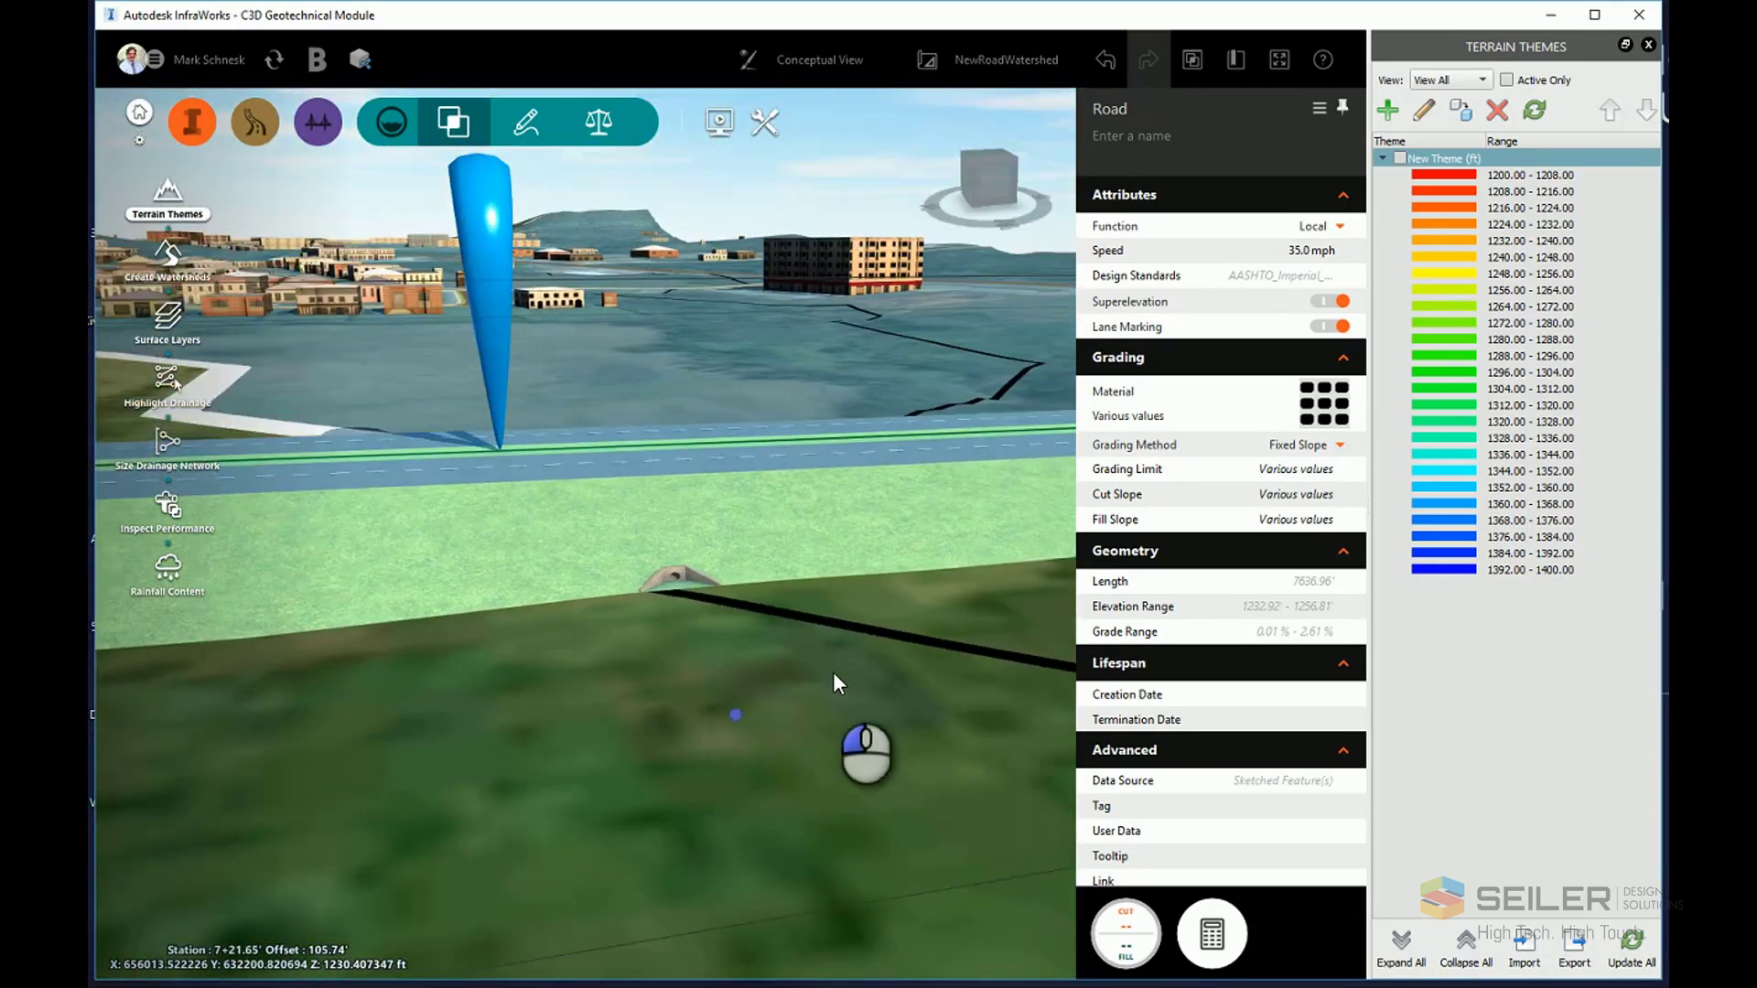
mouse_move(833, 671)
mouse_down()
mouse_move(691, 574)
mouse_move(739, 624)
mouse_up()
scroll(739, 624, down, 3)
mouse_move(698, 777)
middle_down()
mouse_move(360, 804)
mouse_move(371, 699)
mouse_move(564, 732)
mouse_move(750, 664)
mouse_move(663, 684)
mouse_move(765, 783)
middle_up()
click(915, 820)
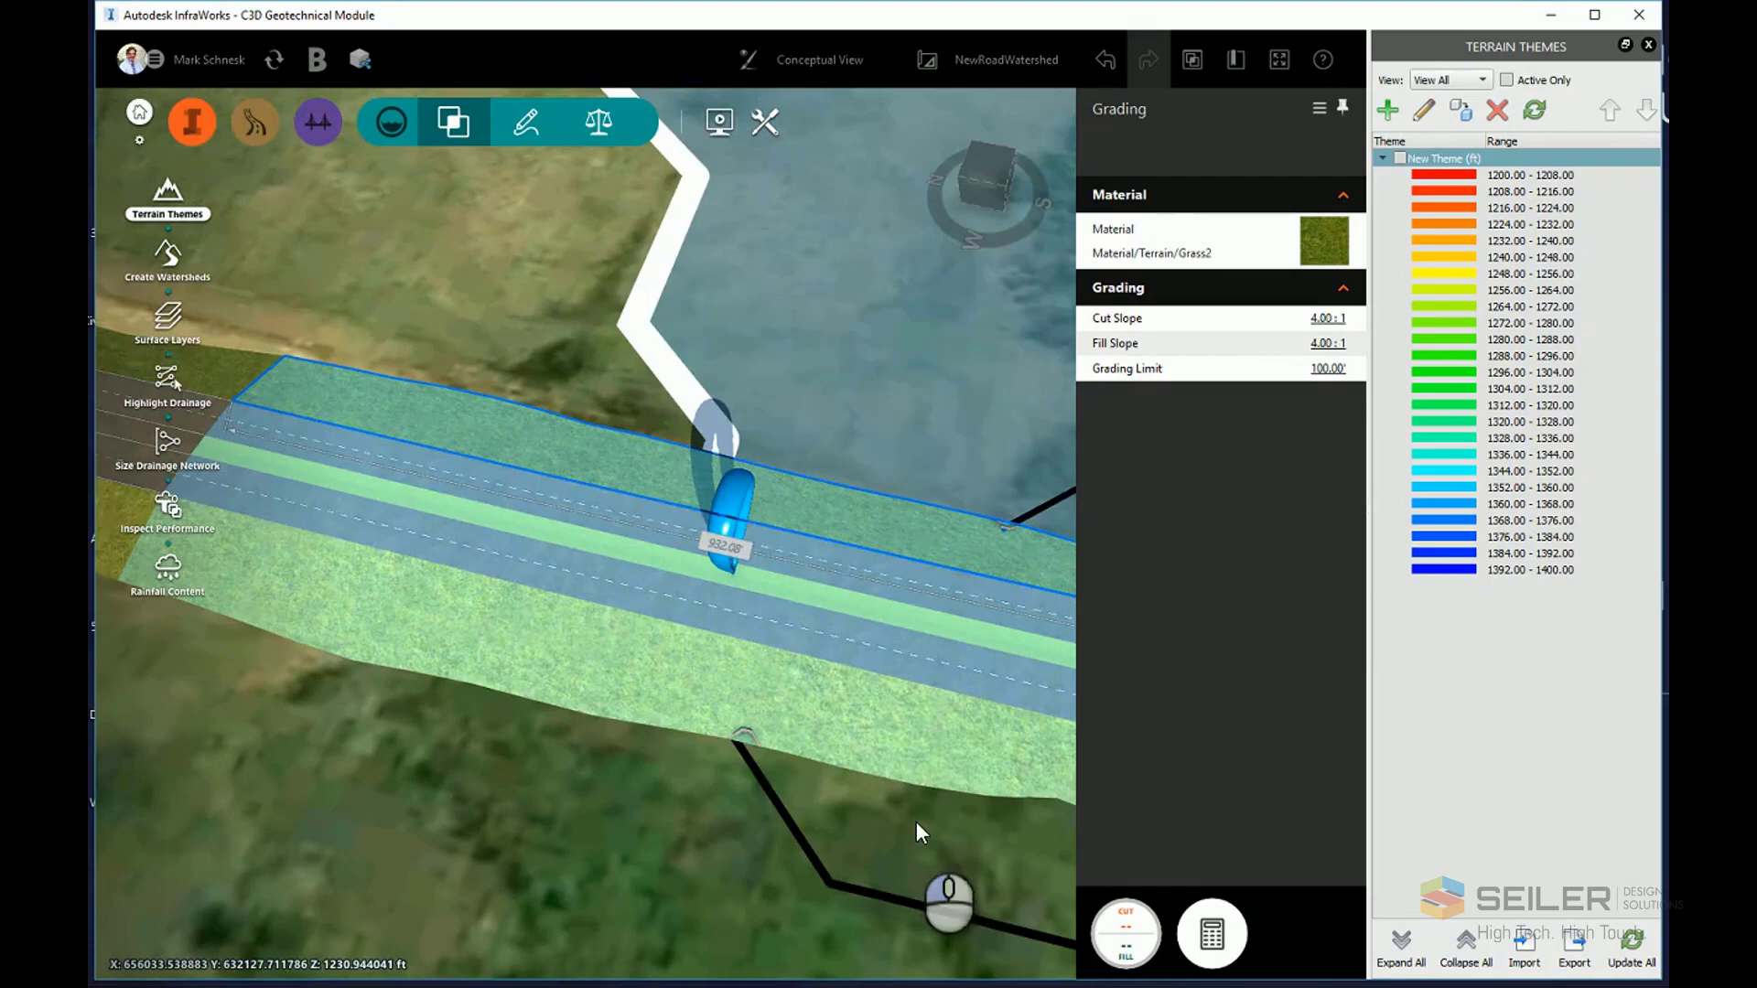
middle_drag(915, 821, 700, 393)
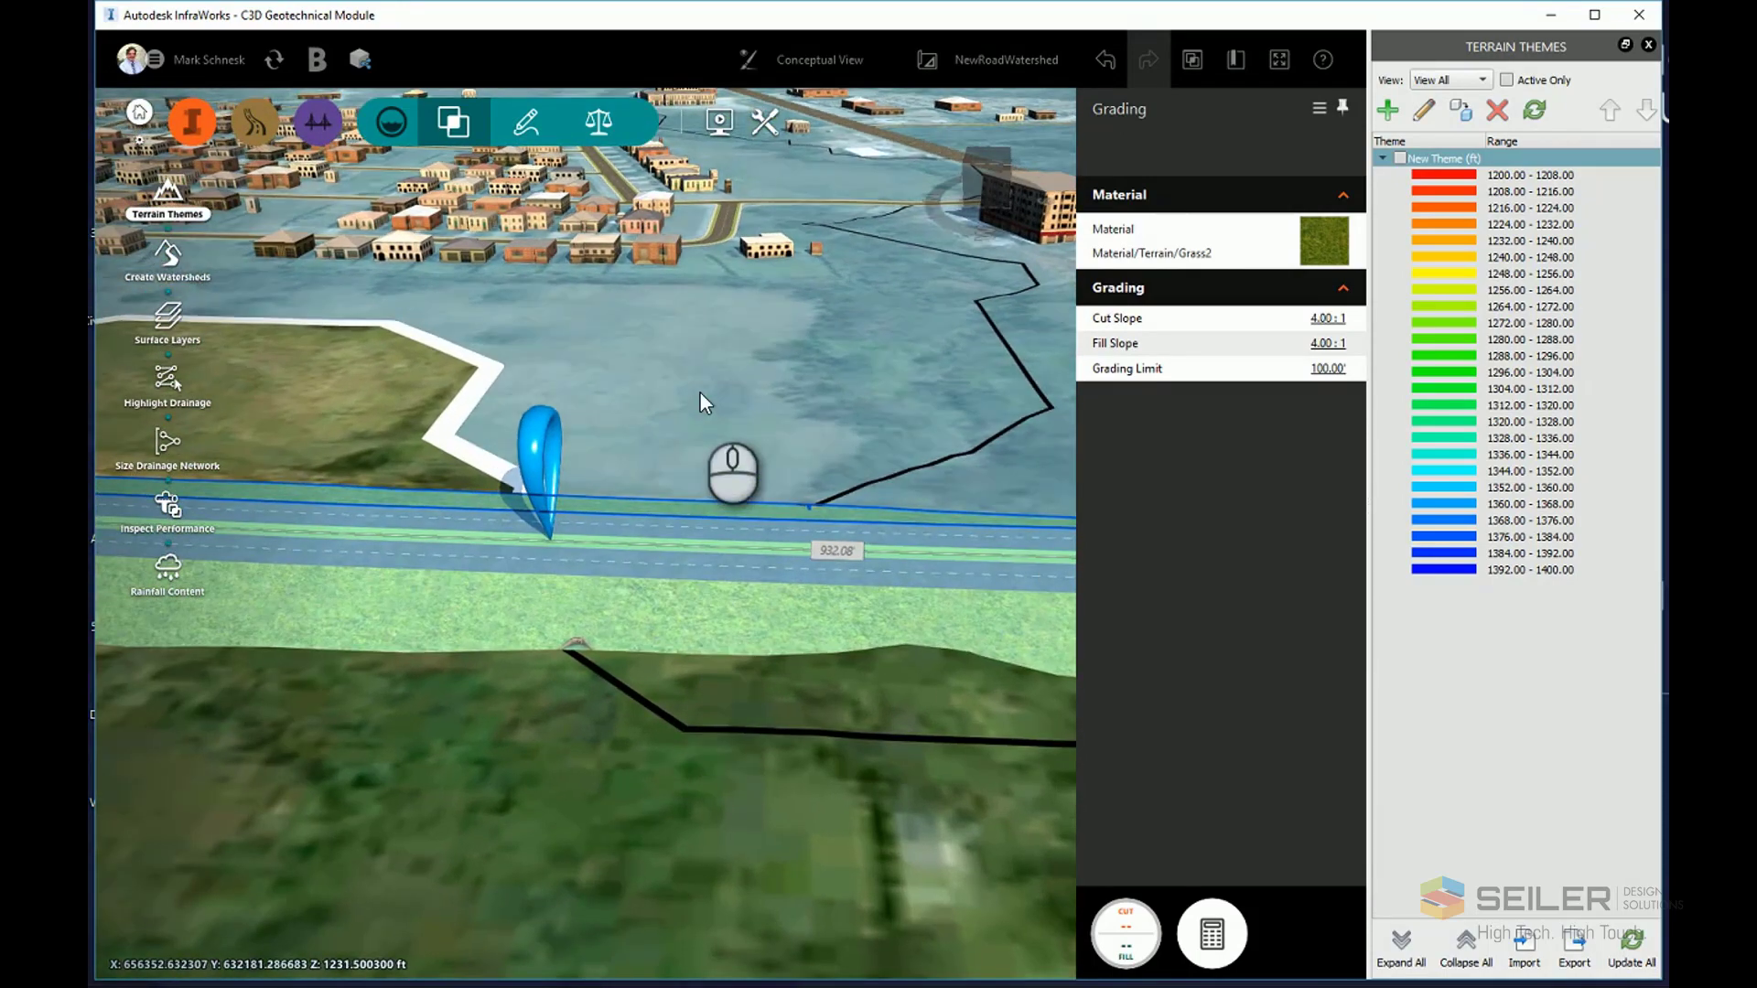
Switch Watershed 1 to the Rational method with runoff 0.75 and rainfall 1.75 in/hr
click(700, 392)
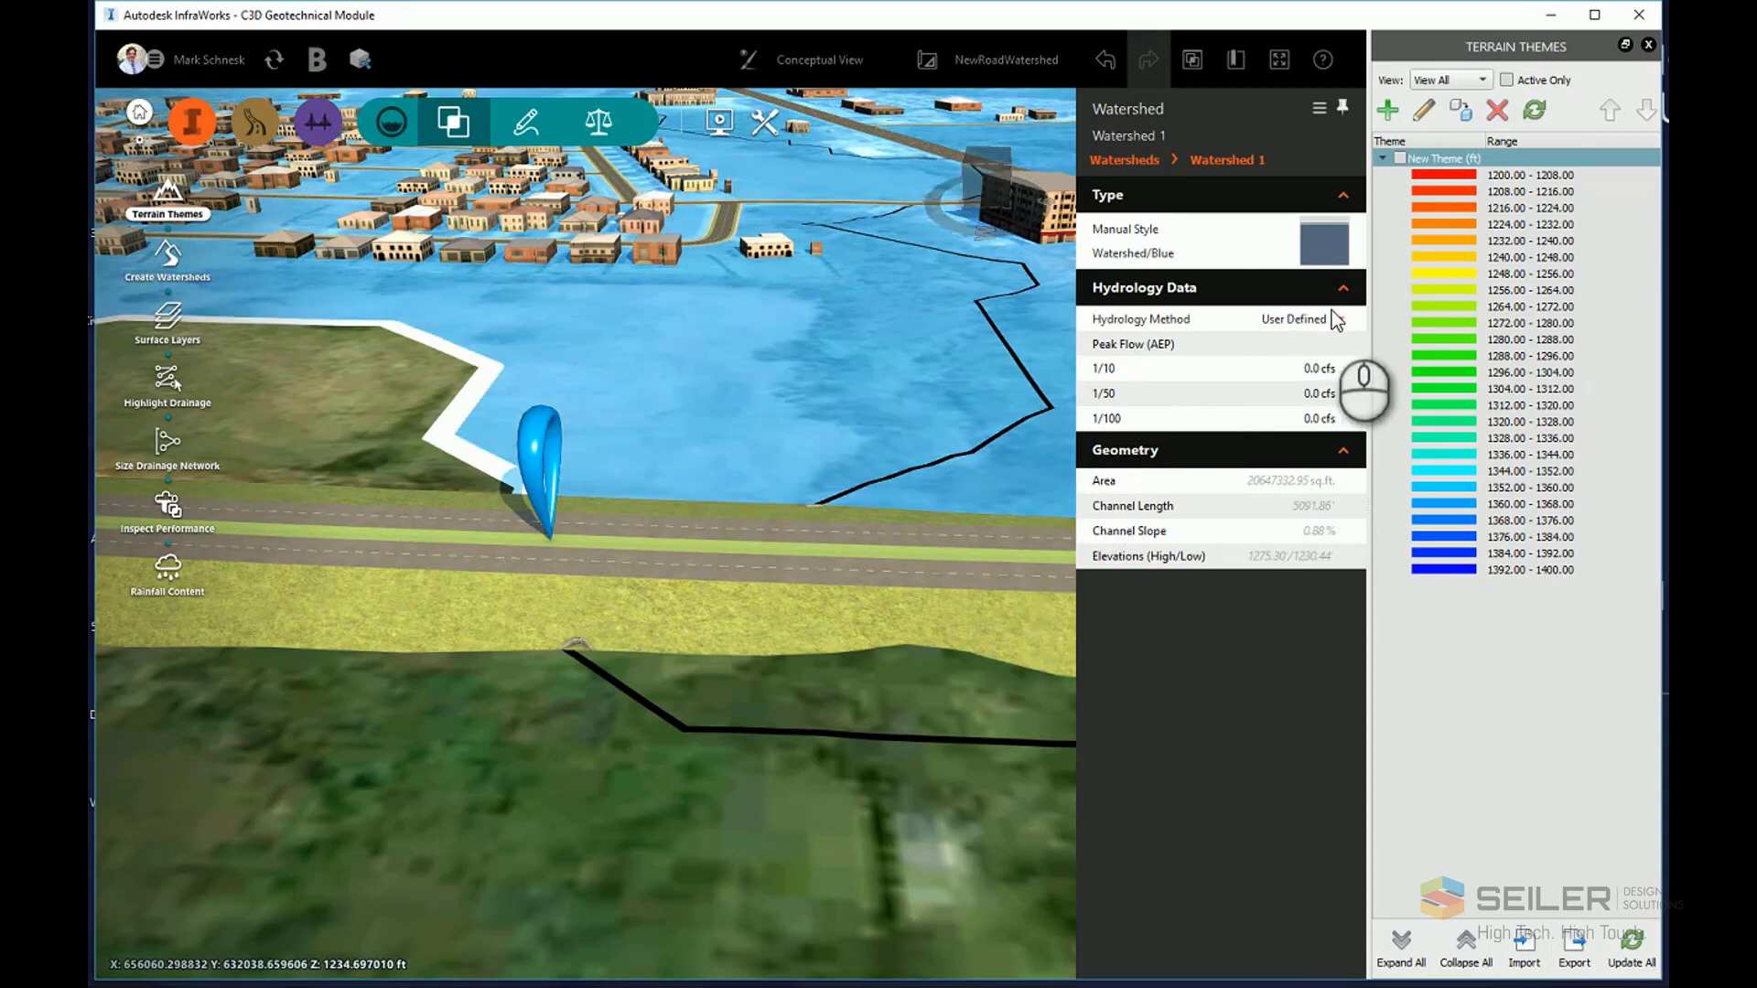
click(1336, 319)
click(1205, 358)
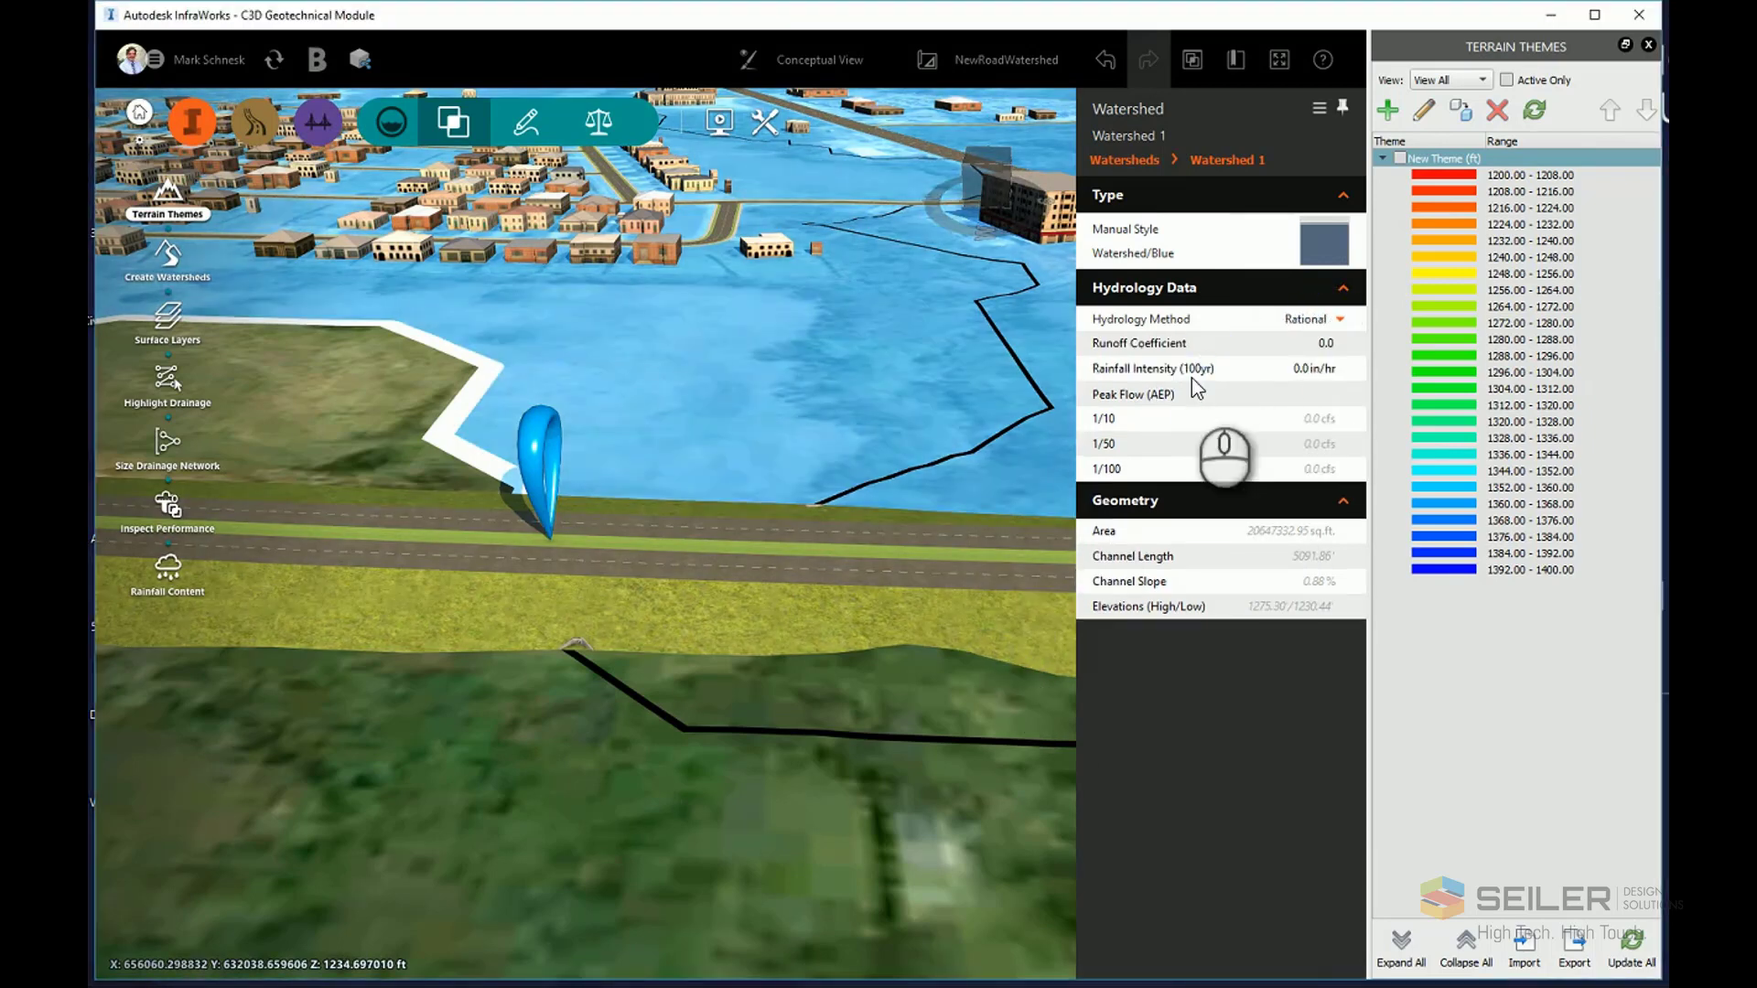
click(1329, 345)
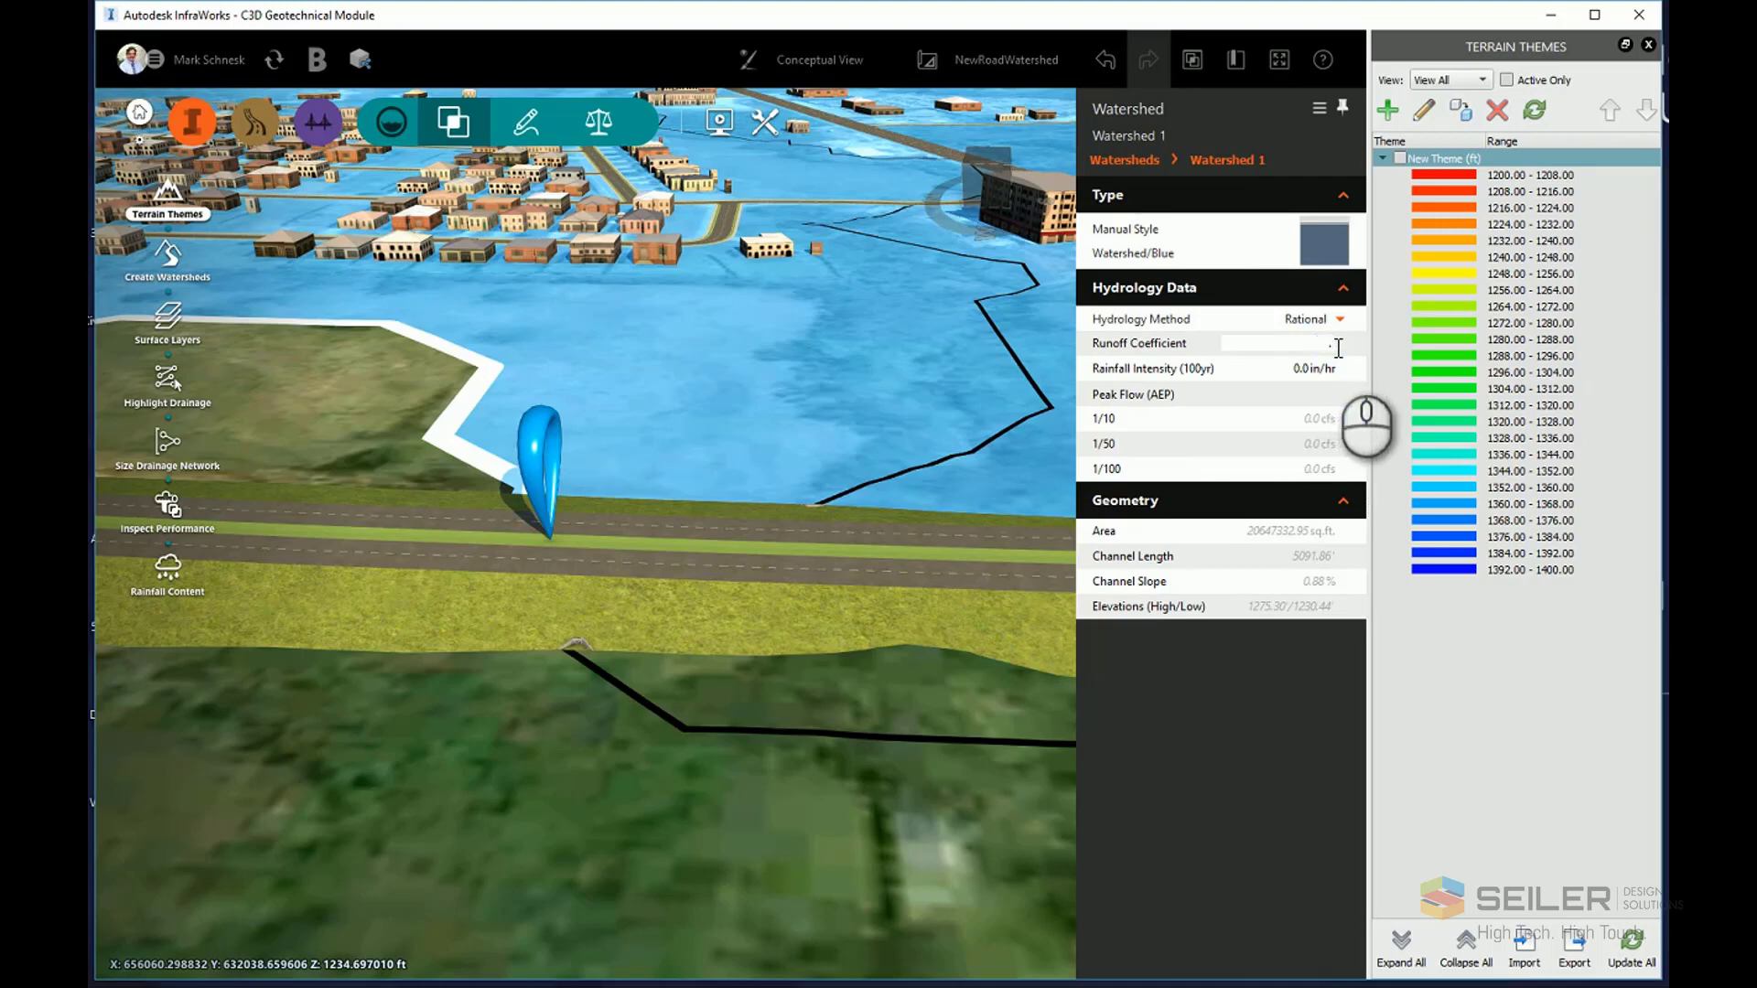
text(.75)
click(1298, 369)
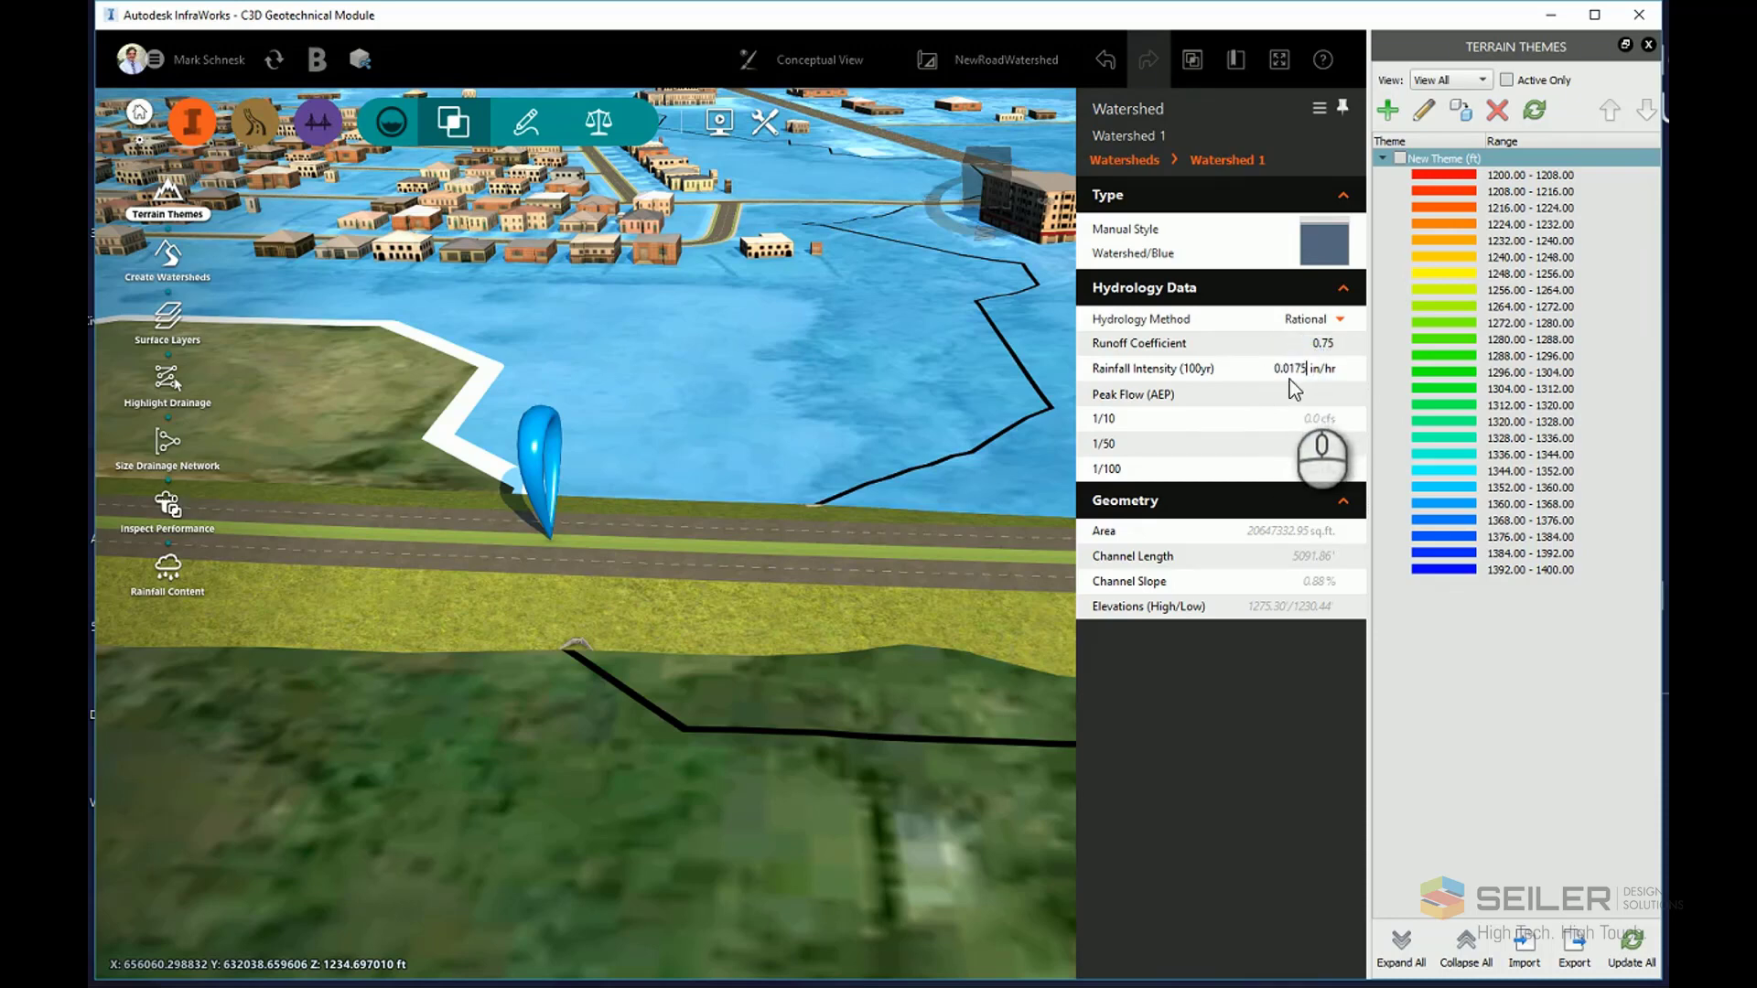
drag(1272, 368, 1316, 369)
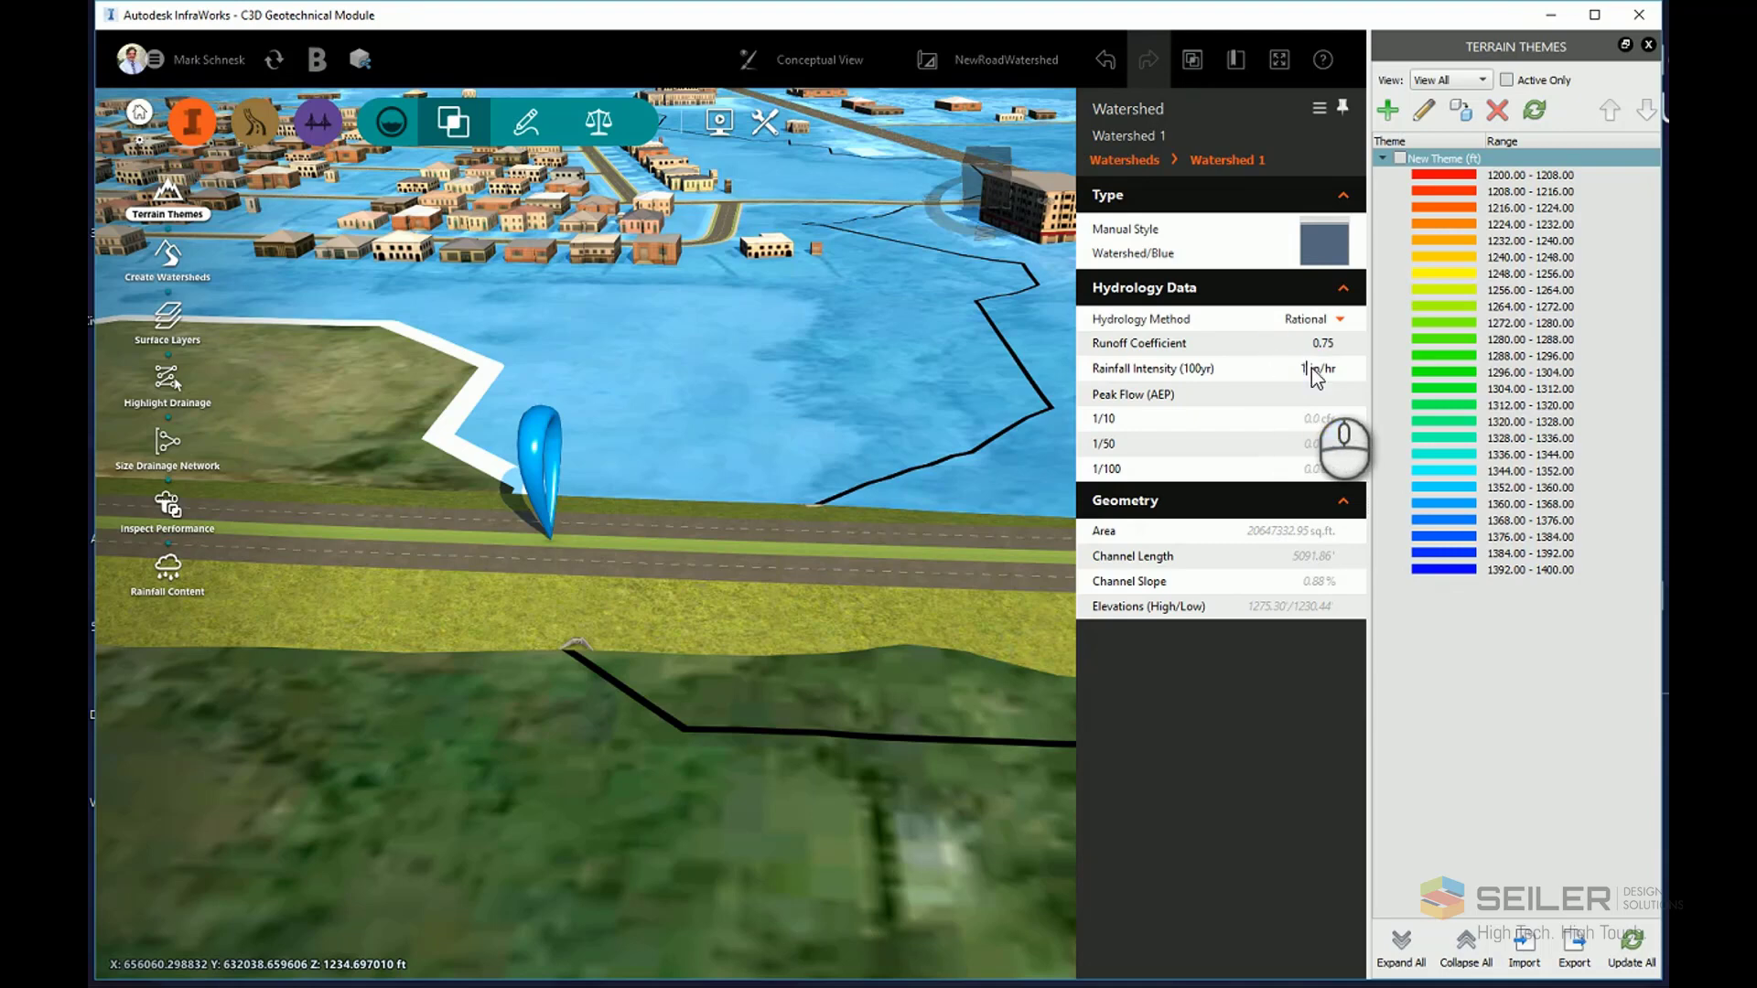
text(1.75)
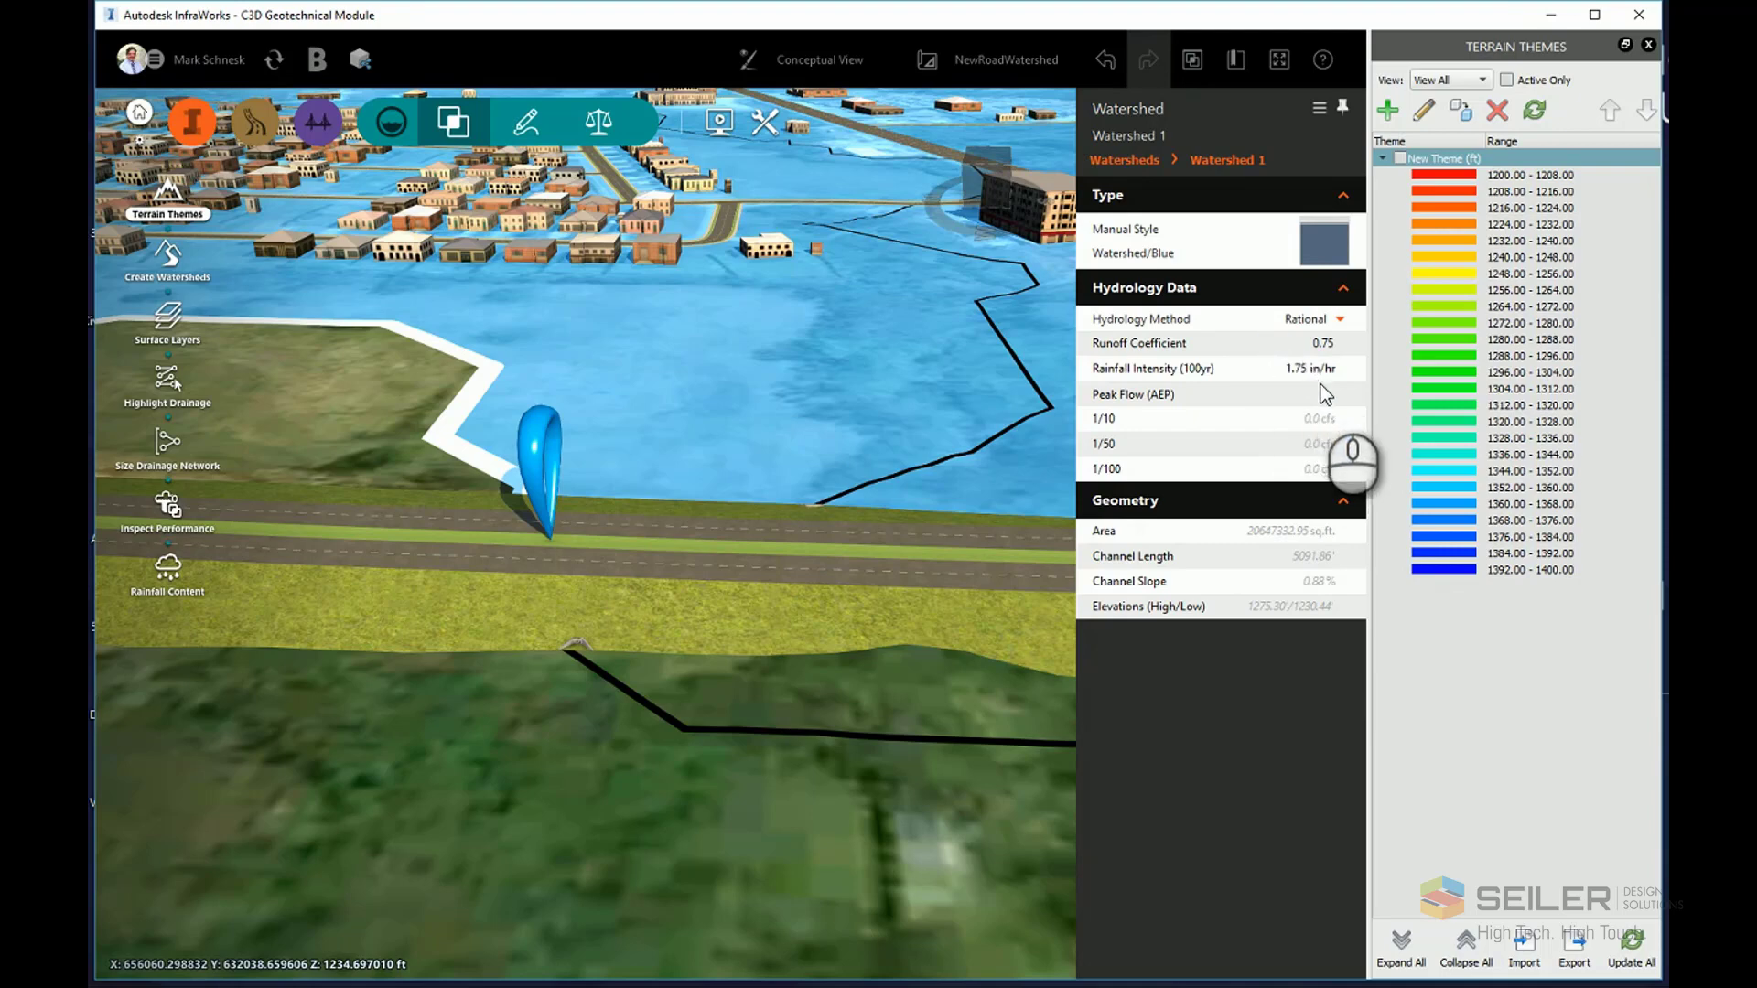
click(1138, 468)
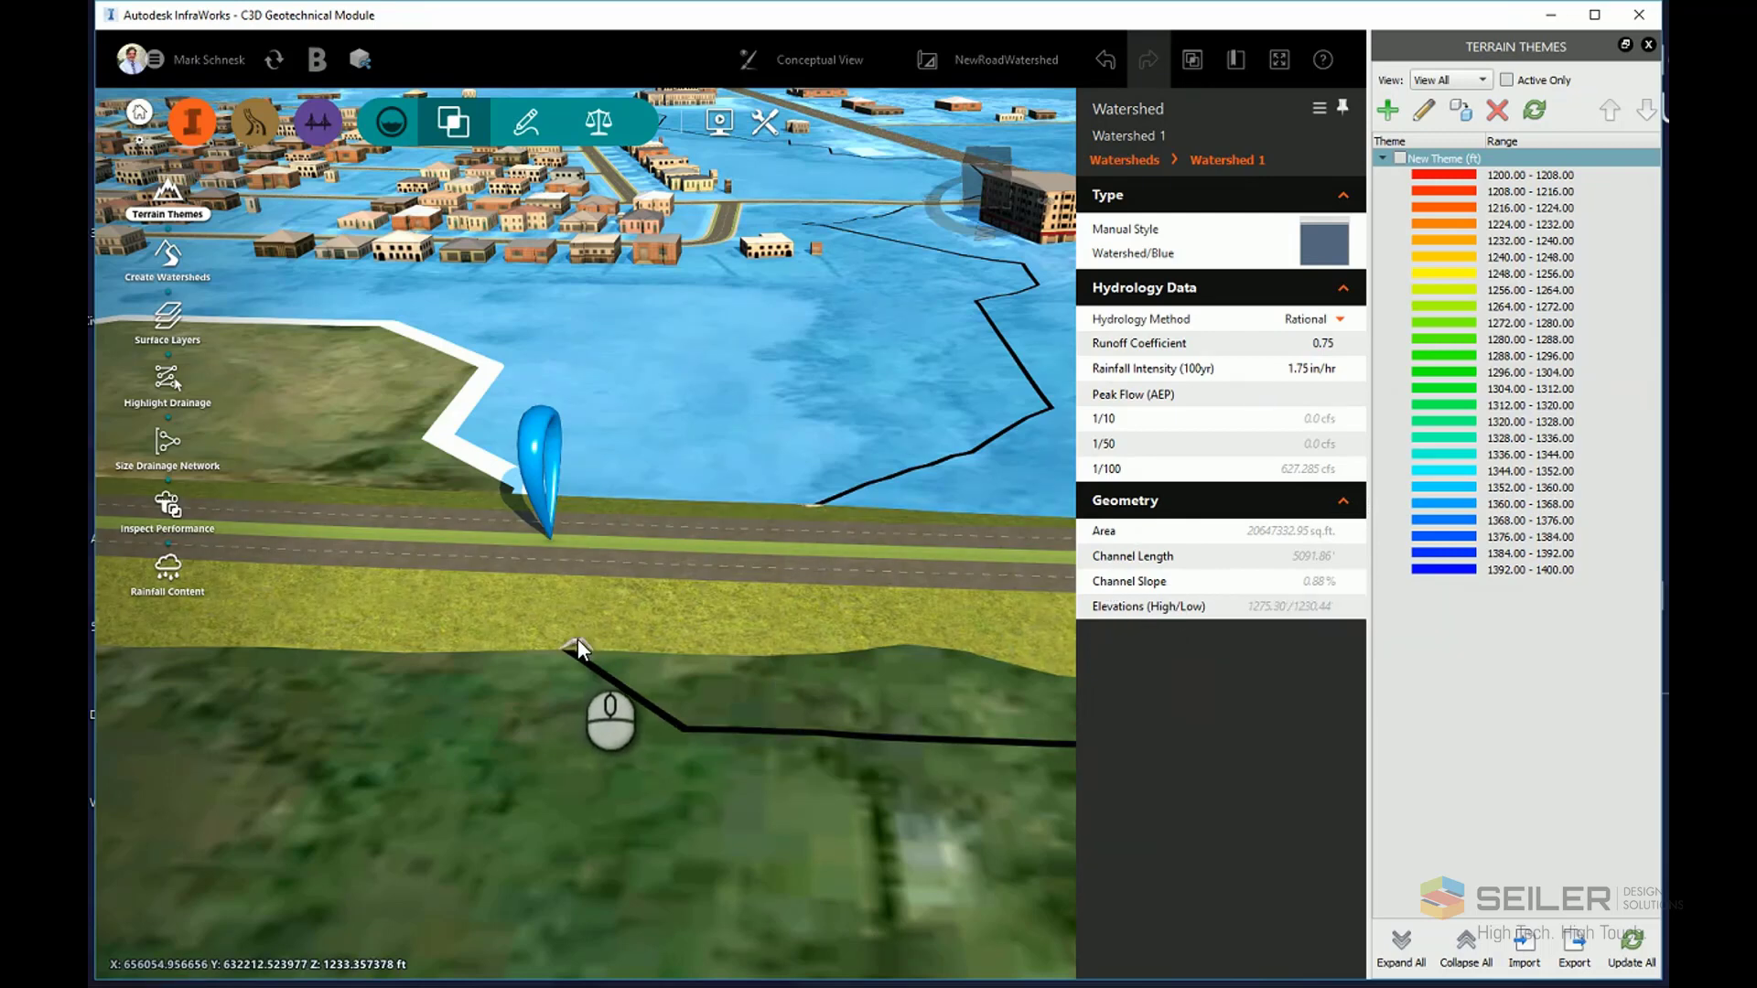
Select Culvert 1 beneath the road to show its 120in properties, orbiting around it
scroll(558, 691, up, 1)
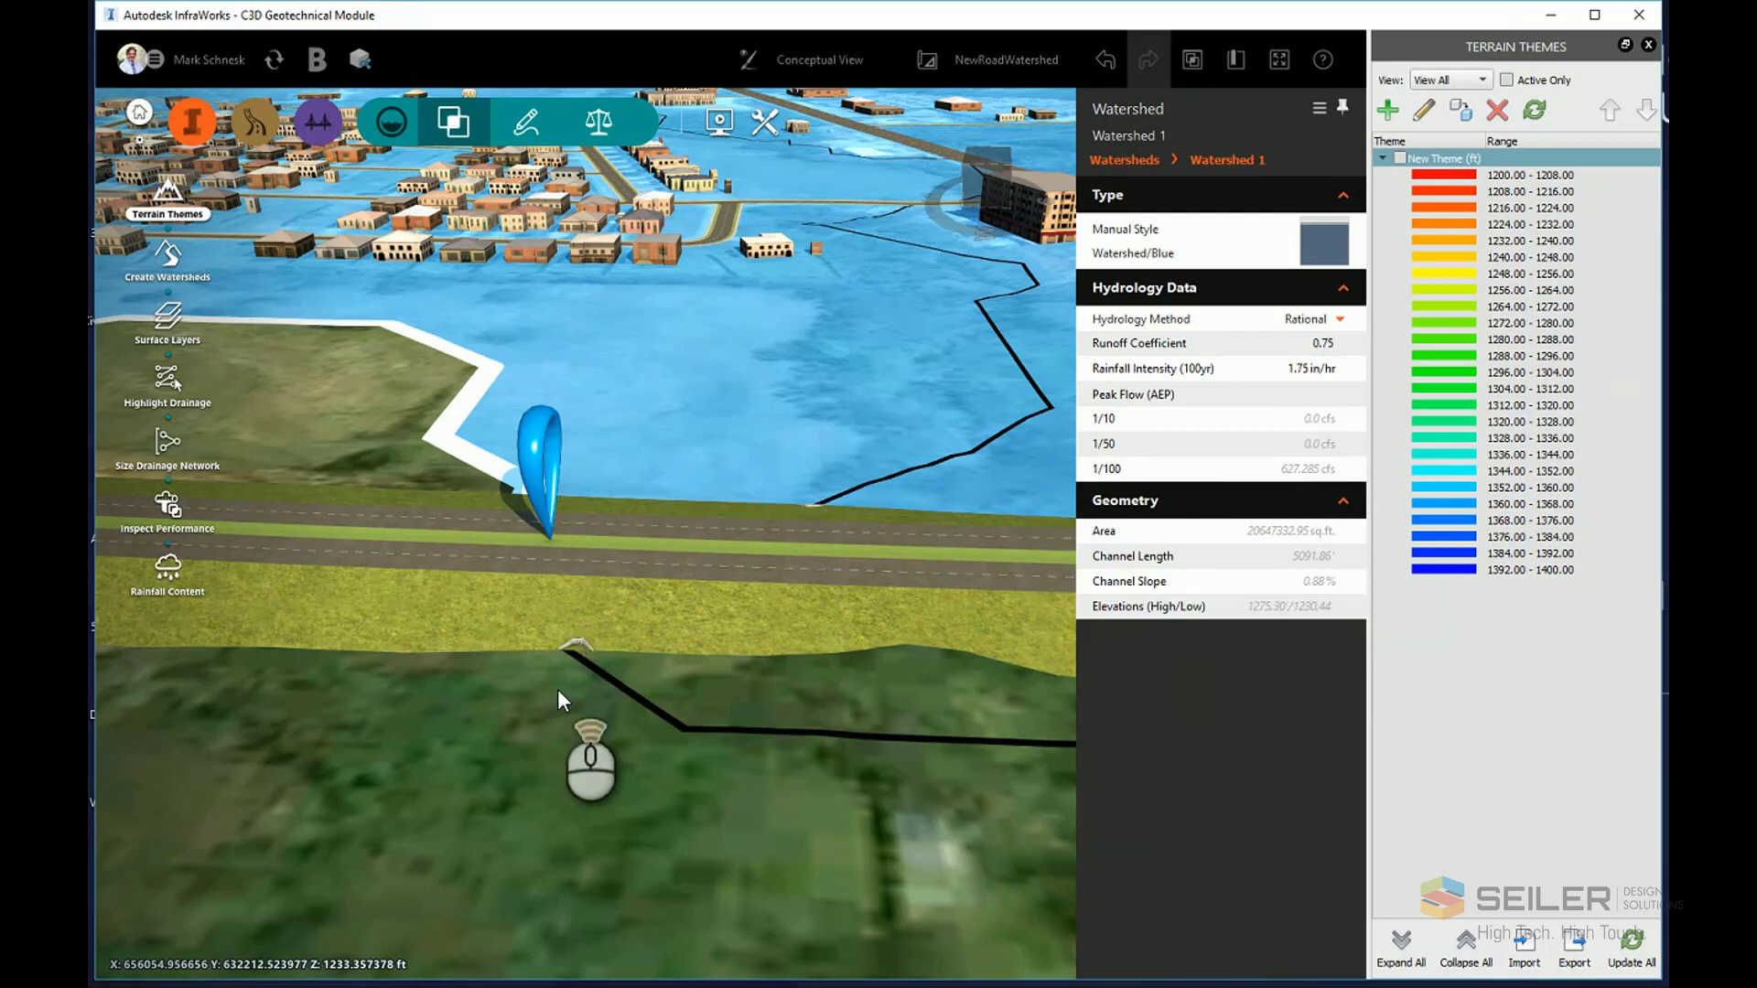
click(555, 692)
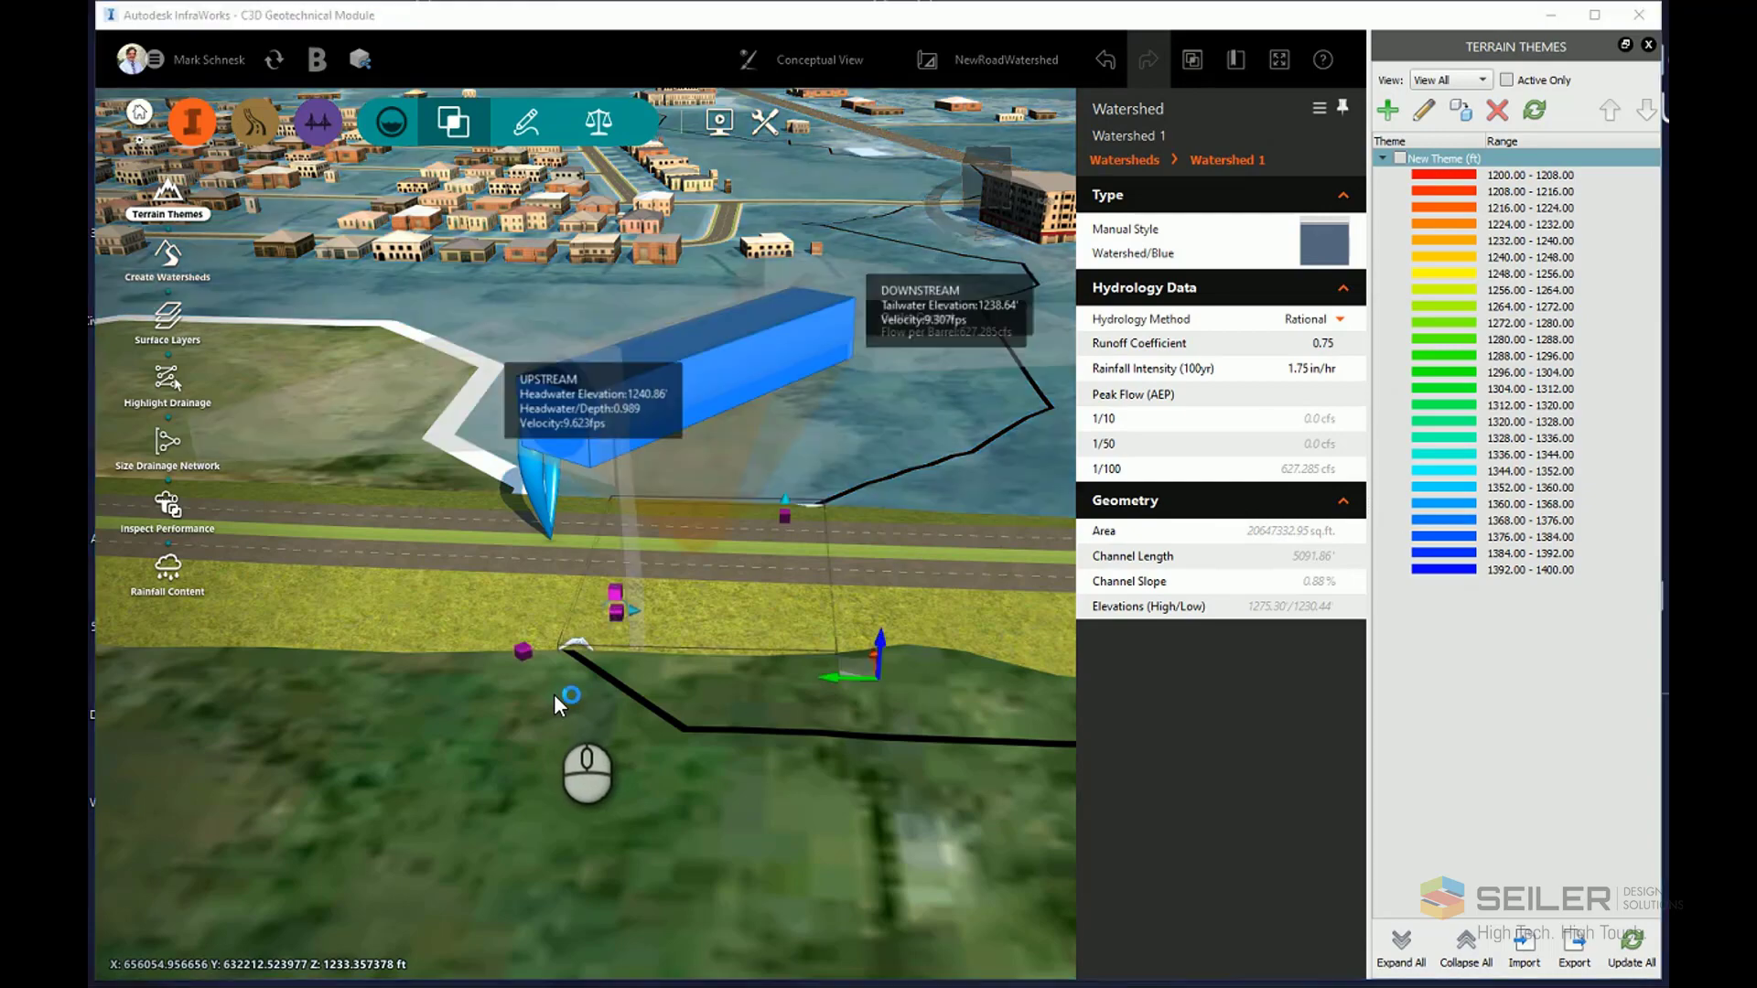
click(574, 633)
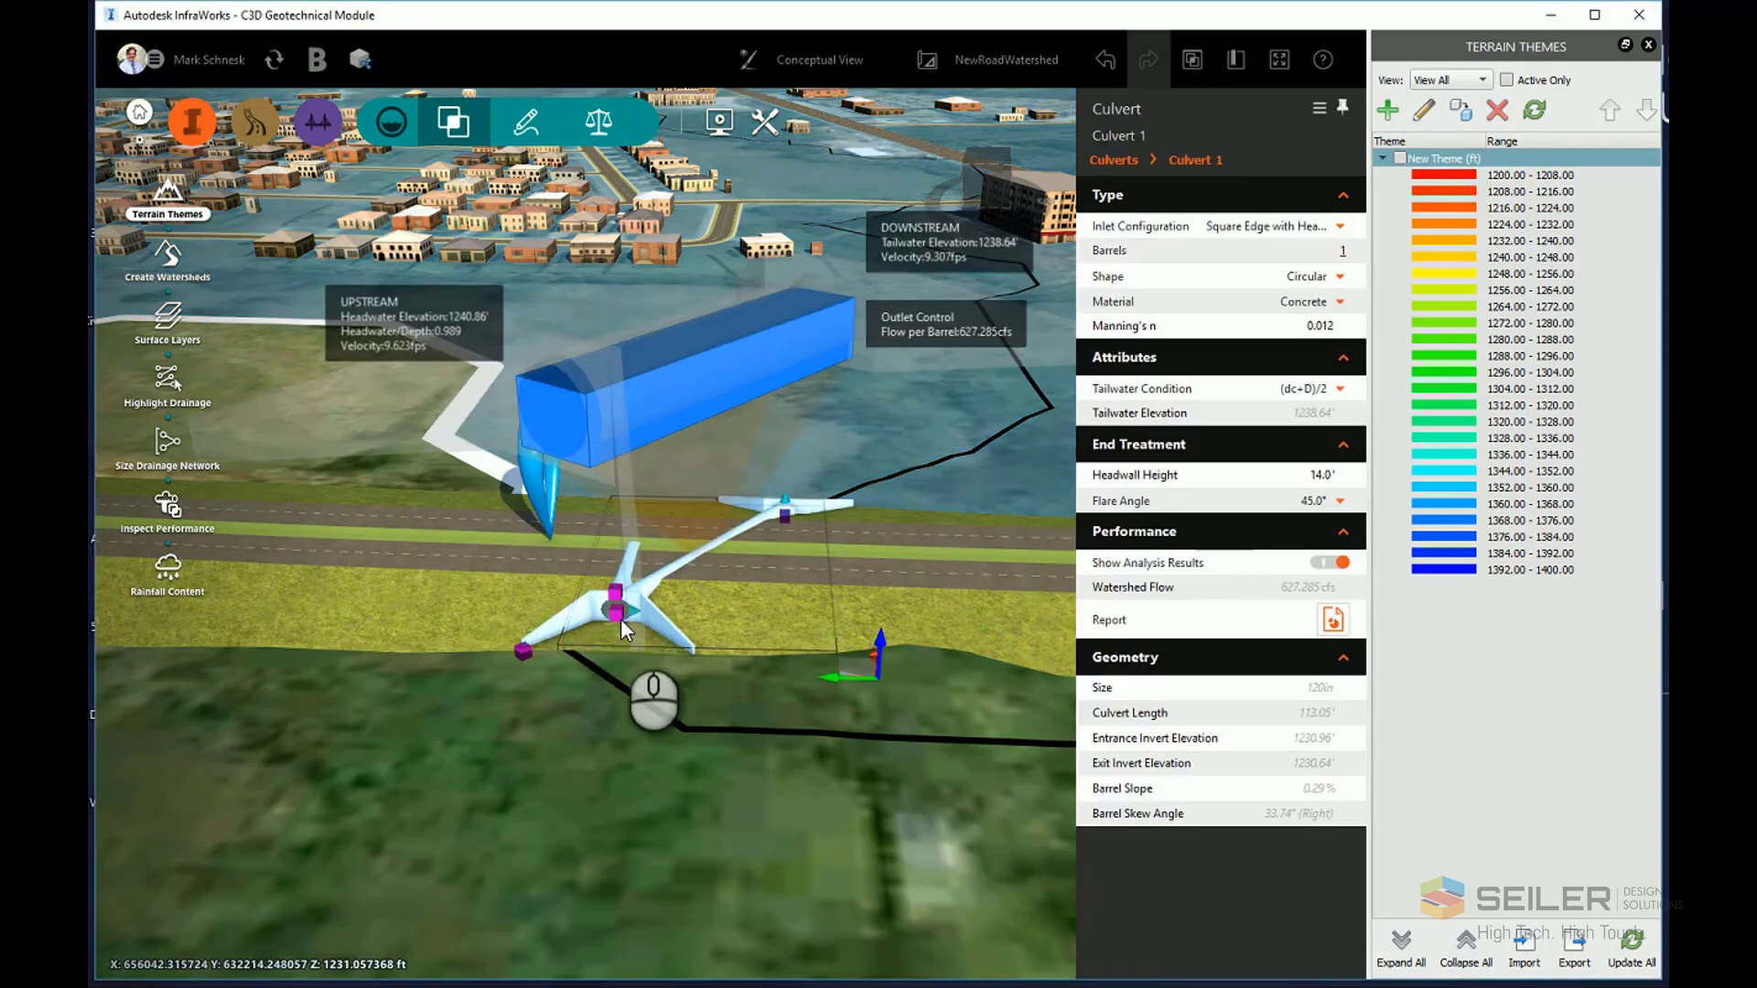
scroll(620, 619, up, 1)
drag(601, 622, 695, 593)
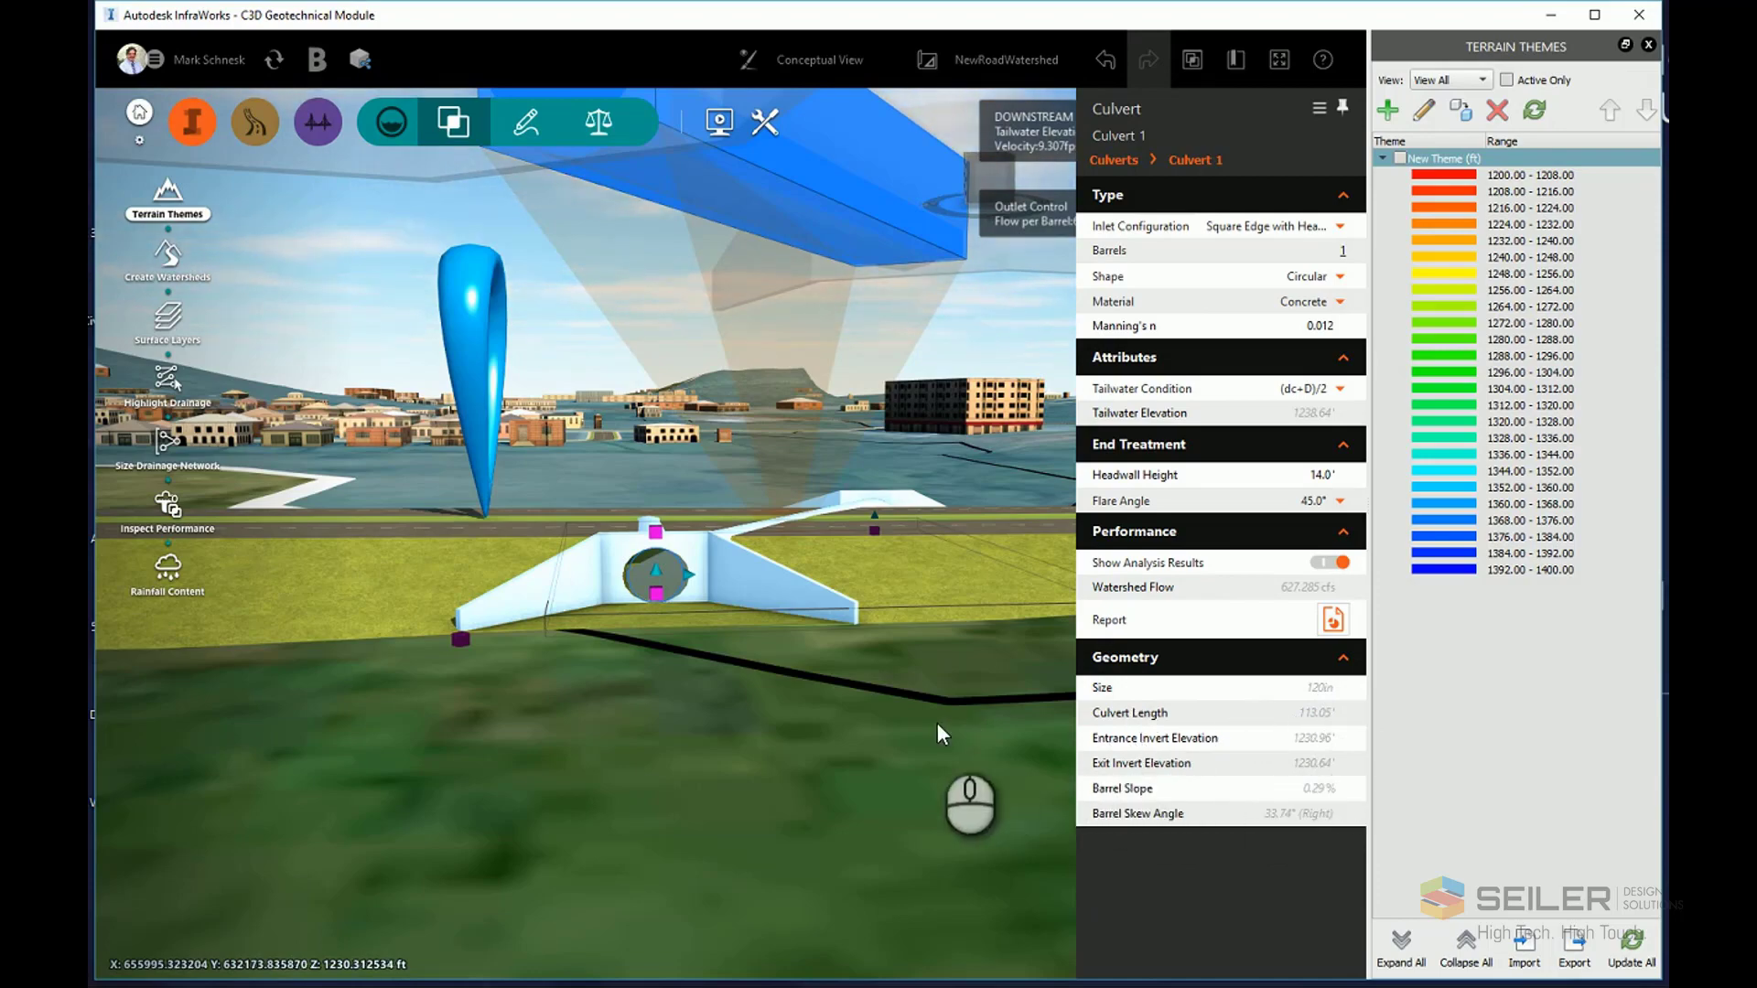
drag(937, 722, 854, 756)
Generate the Culvert 1 report and review its 627.29 cfs flow, Hw/D and water profile
click(1332, 620)
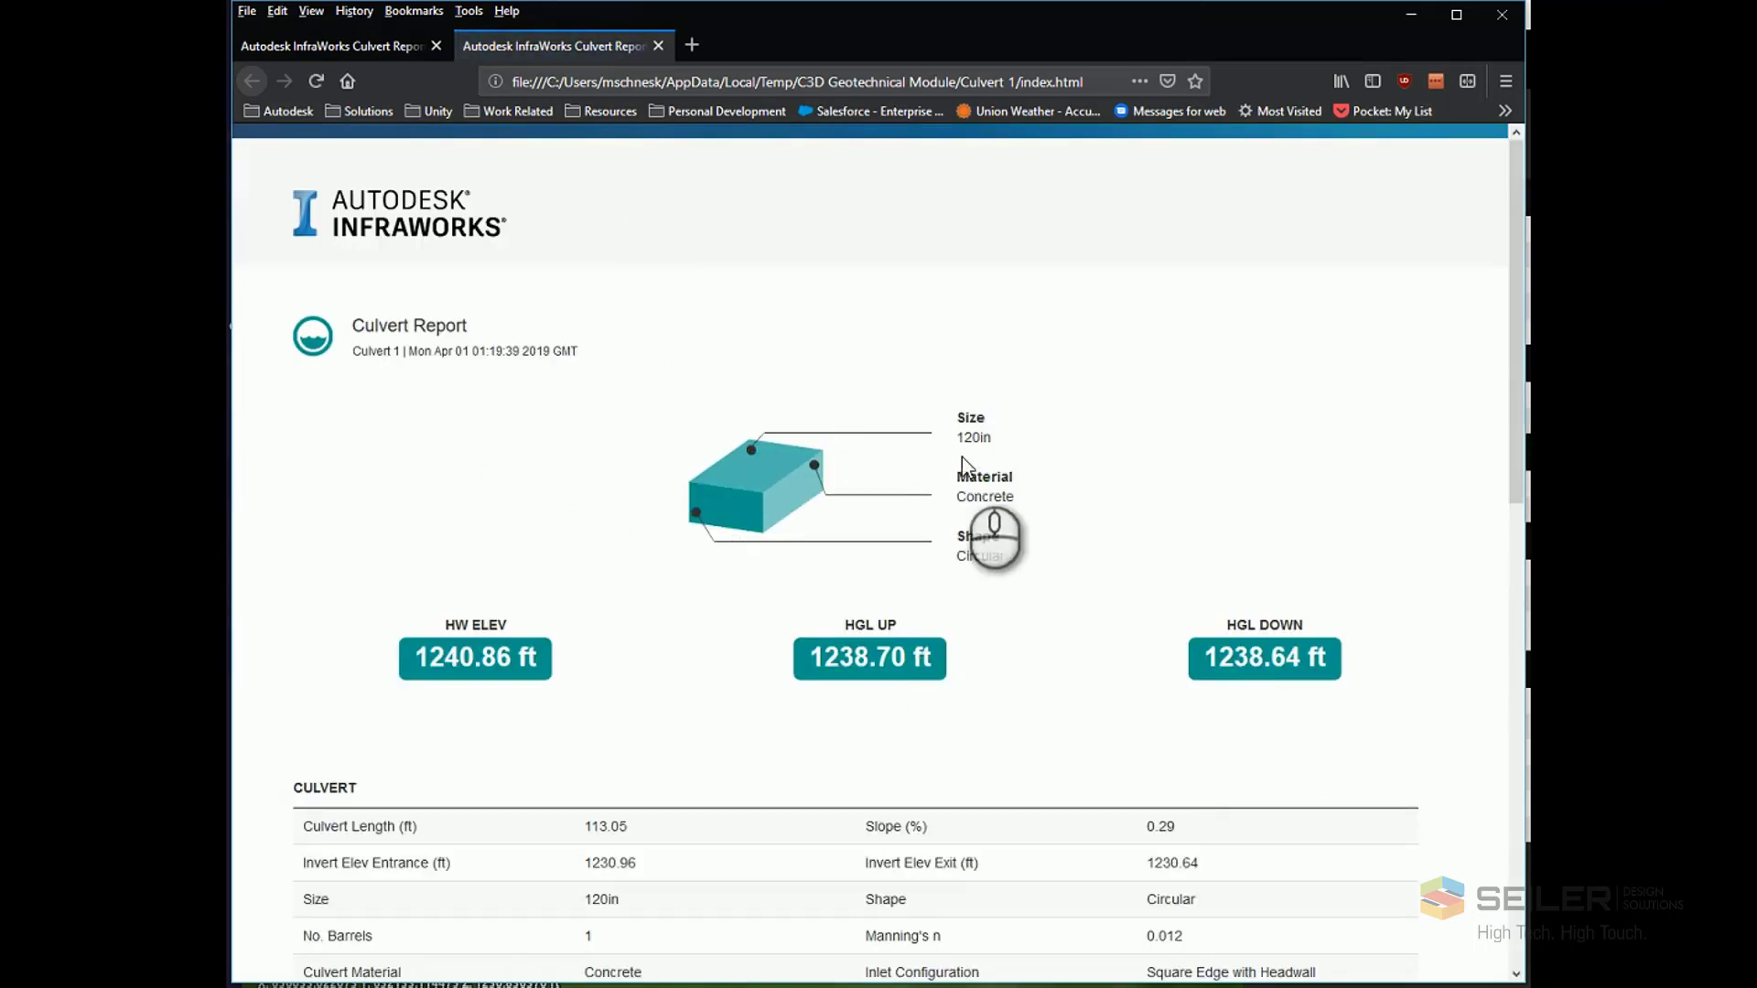
scroll(970, 476, down, 3)
scroll(1019, 470, down, 2)
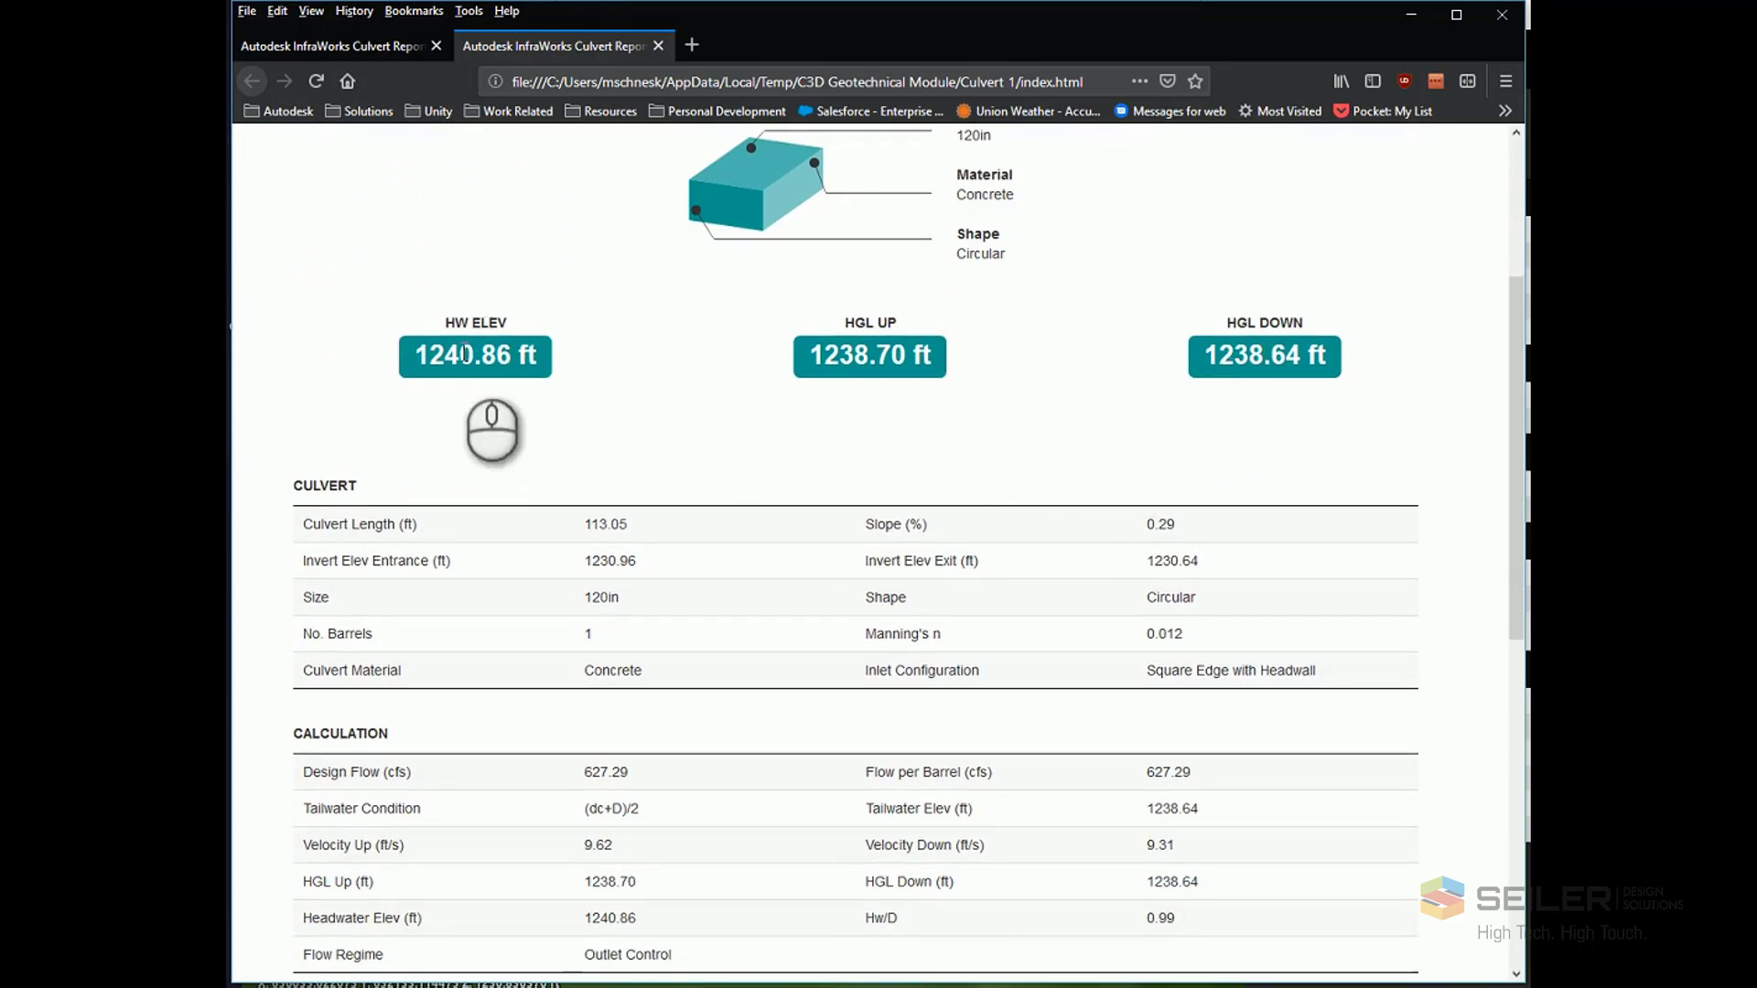
scroll(645, 409, down, 3)
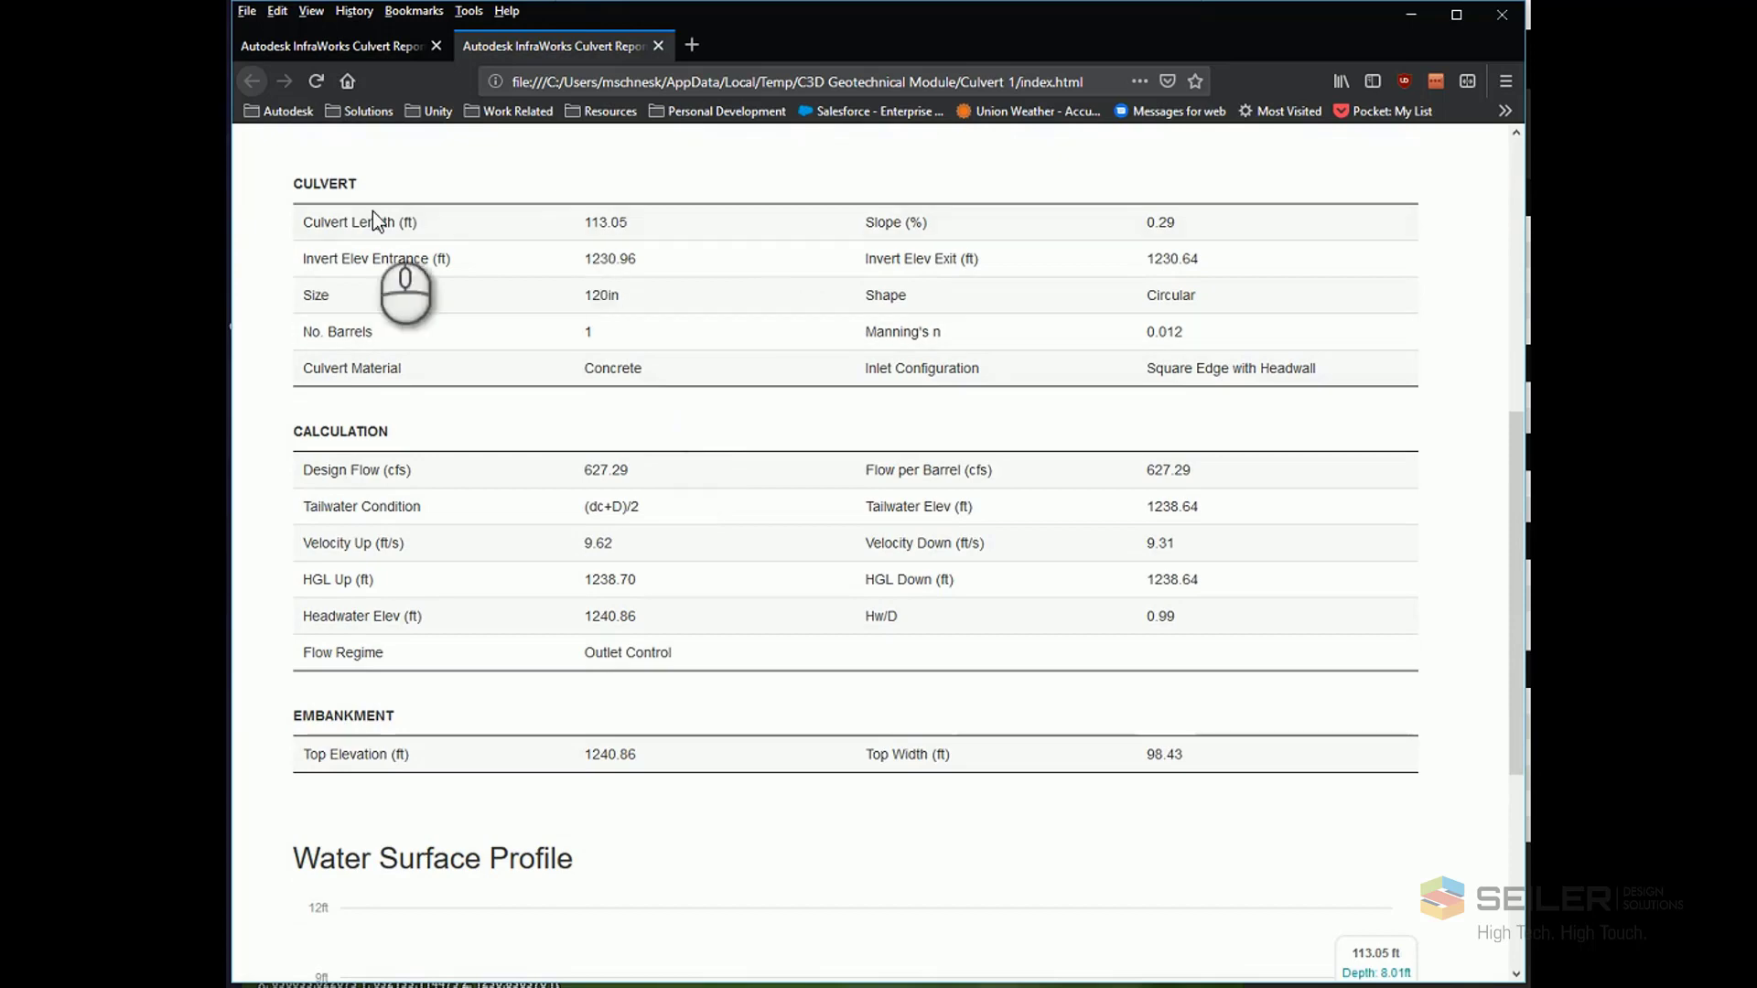
scroll(954, 606, down, 1)
scroll(949, 600, down, 4)
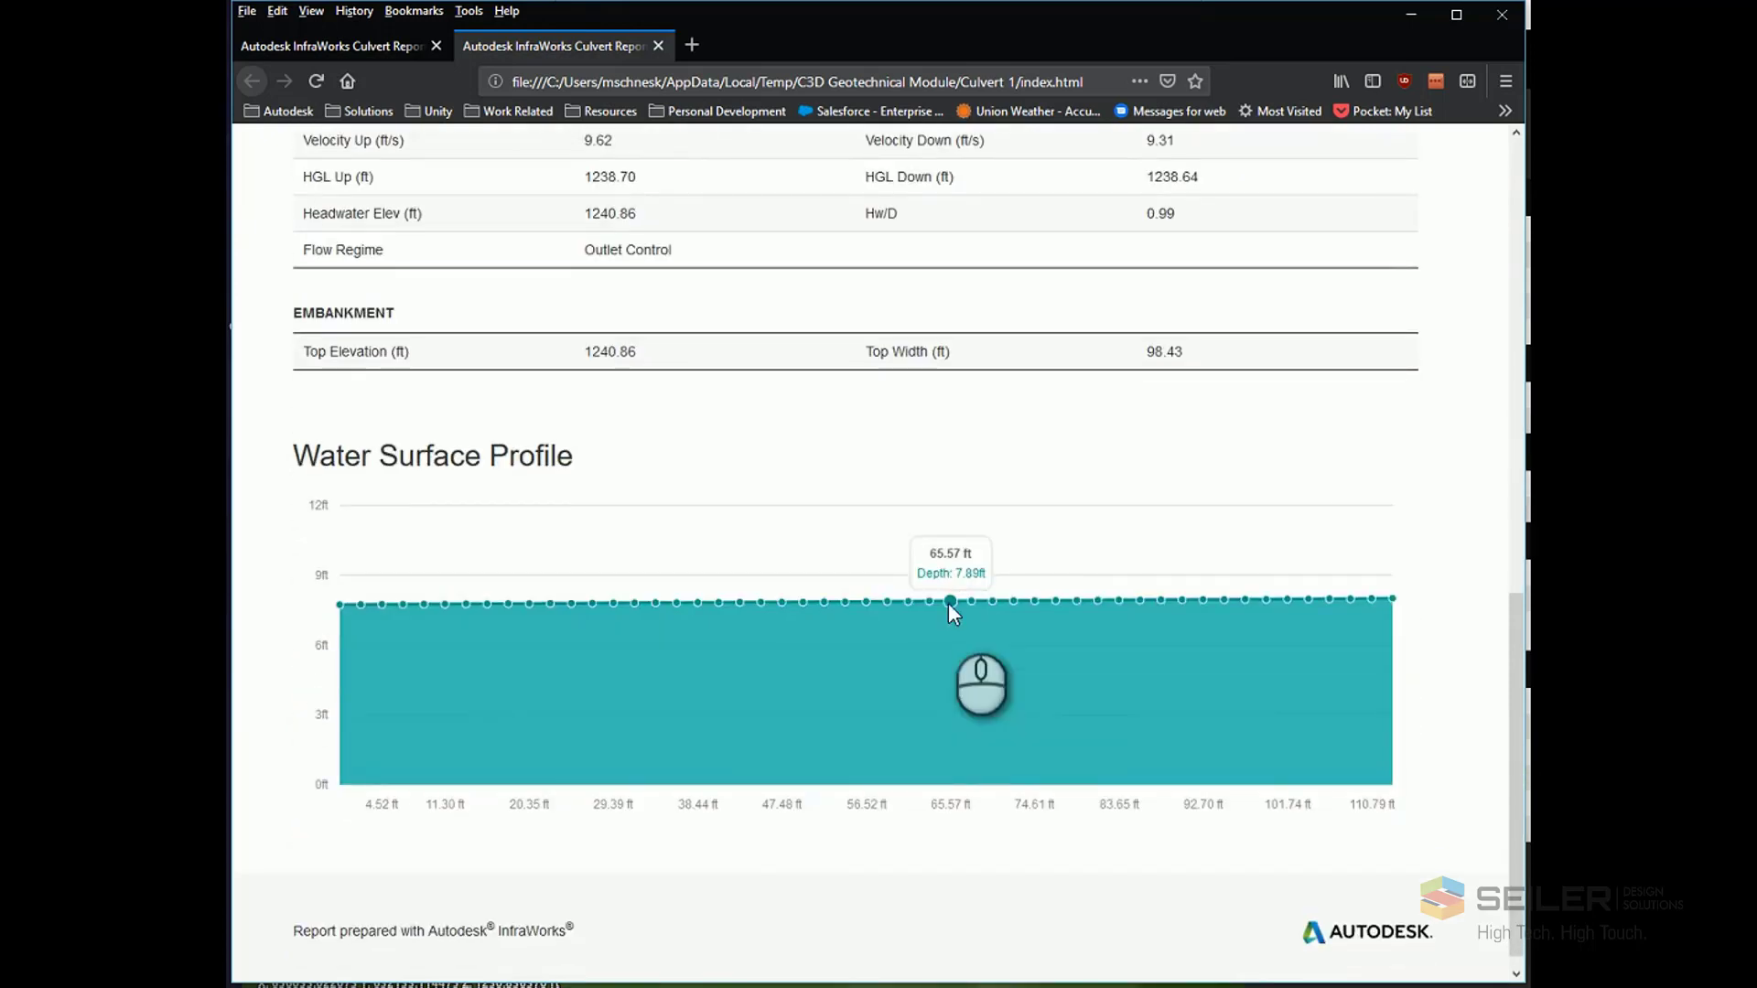
scroll(948, 603, up, 7)
scroll(948, 631, up, 3)
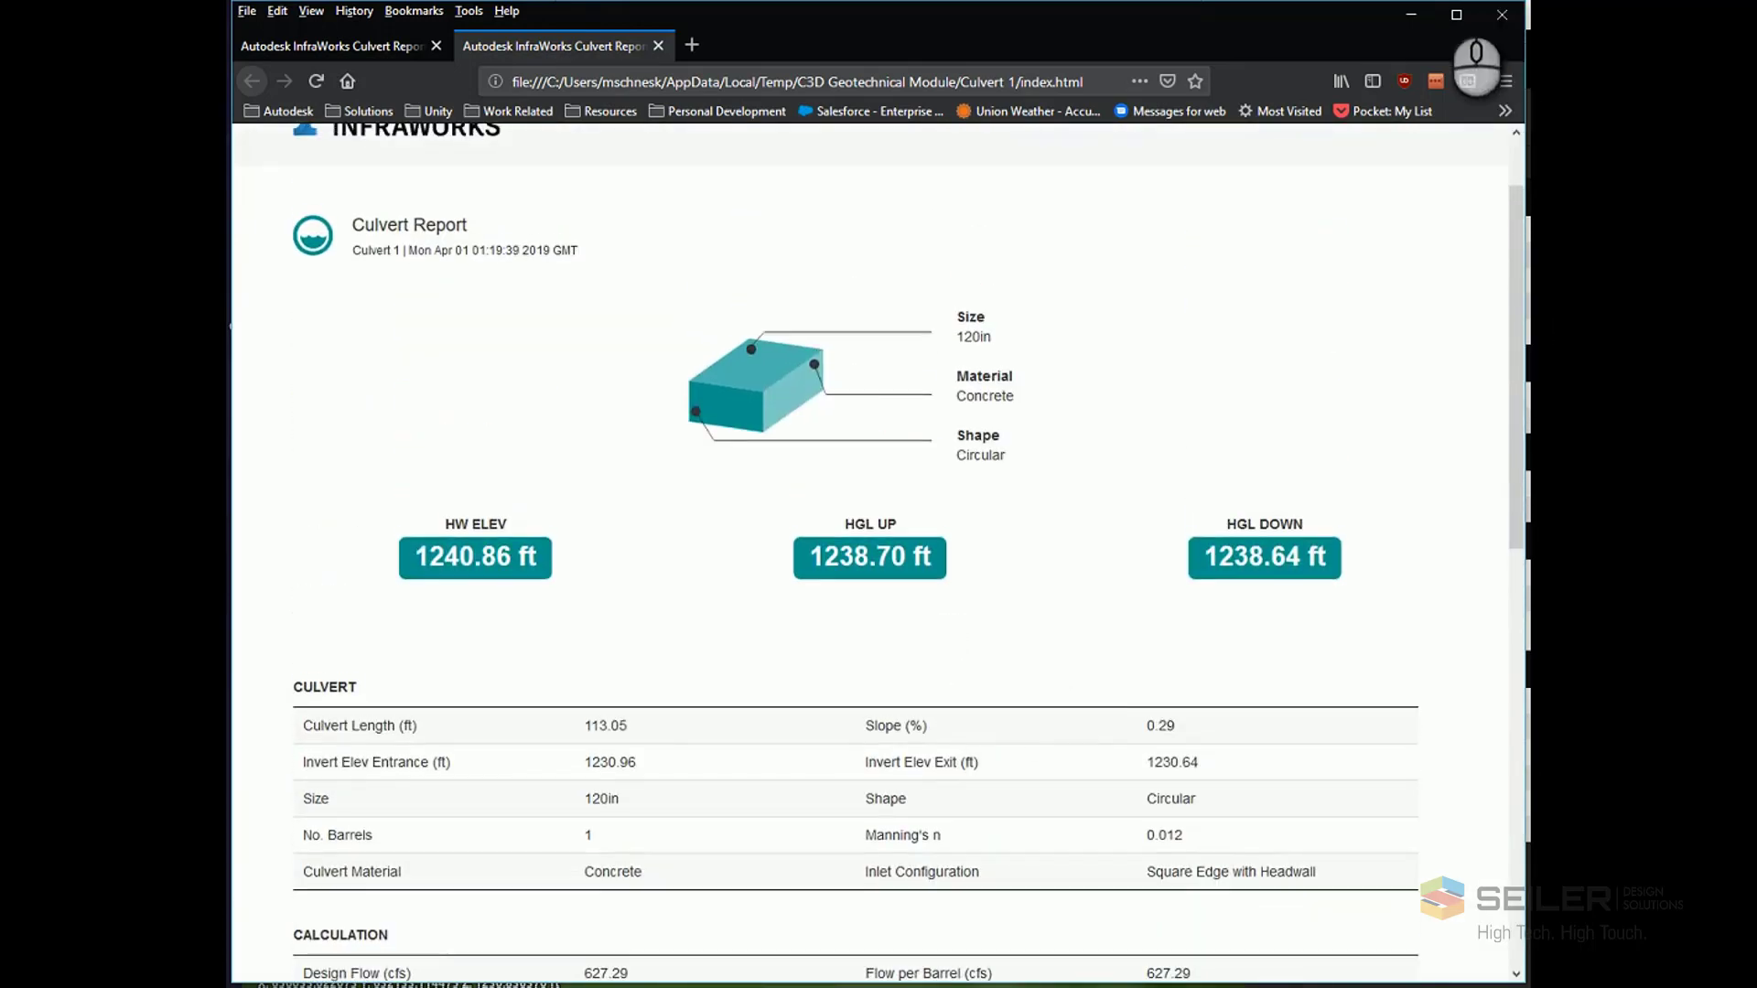
Return to the model, select the road over the culvert, and show station and grade labels
click(1410, 15)
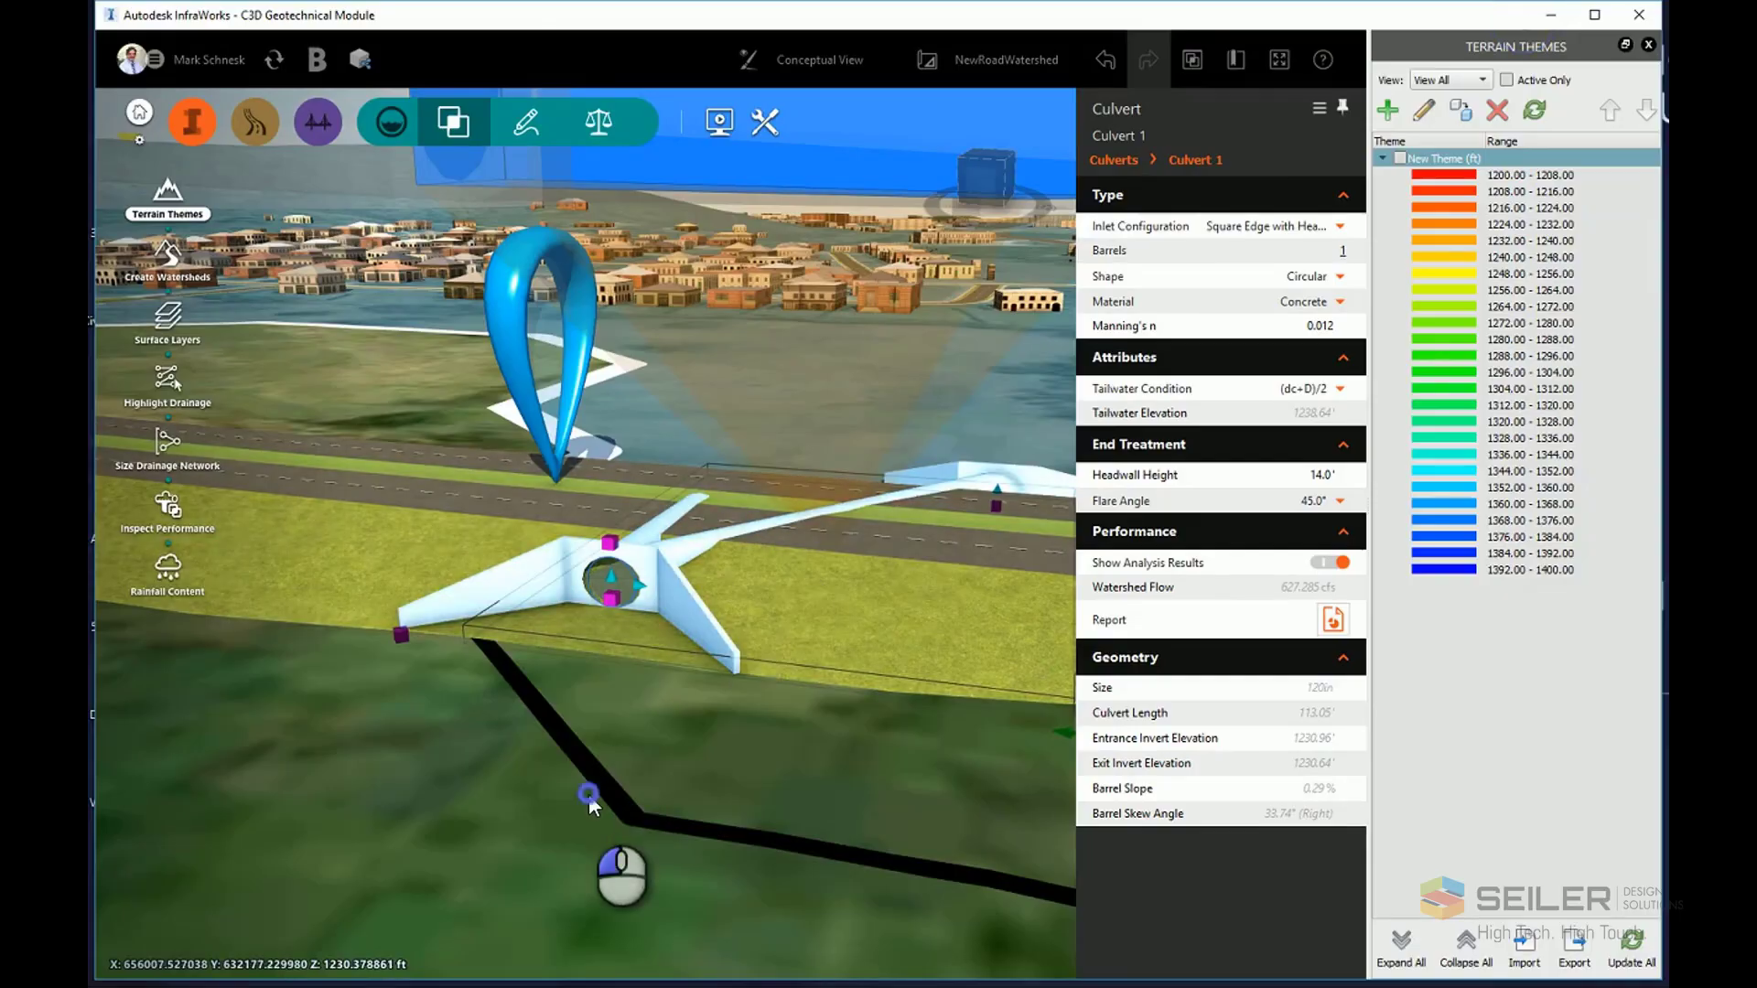
scroll(604, 798, up, 3)
drag(581, 725, 720, 720)
click(775, 584)
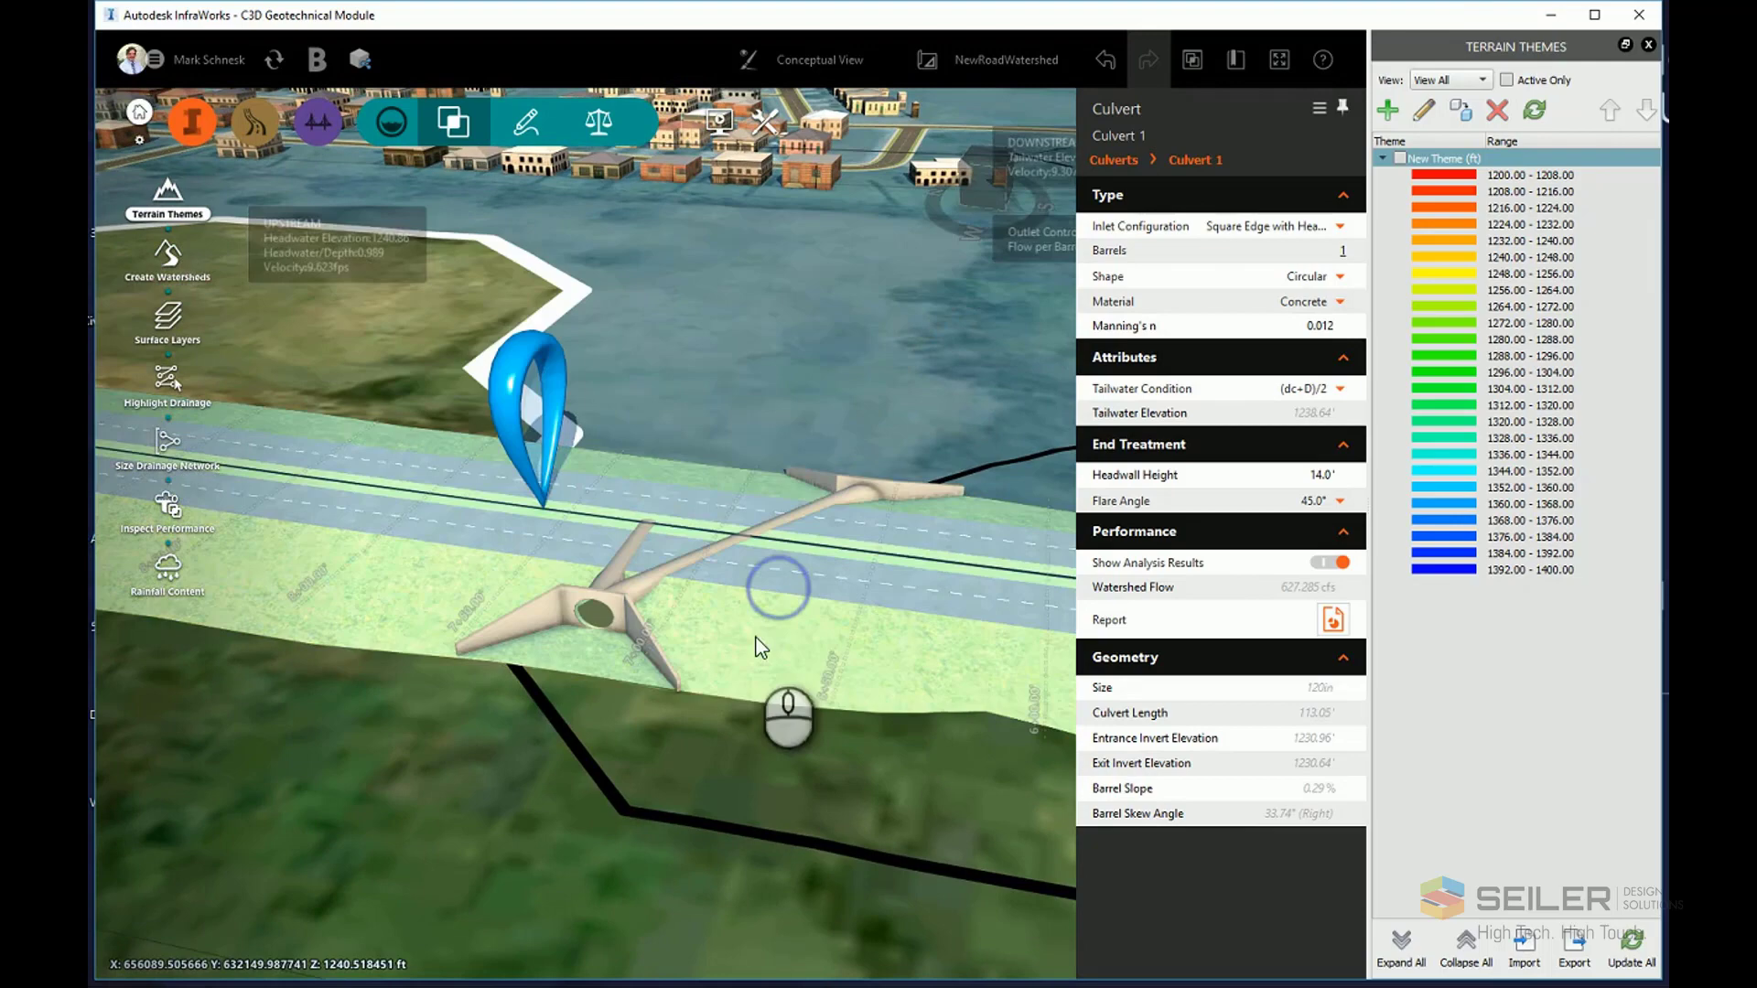
drag(743, 779, 793, 582)
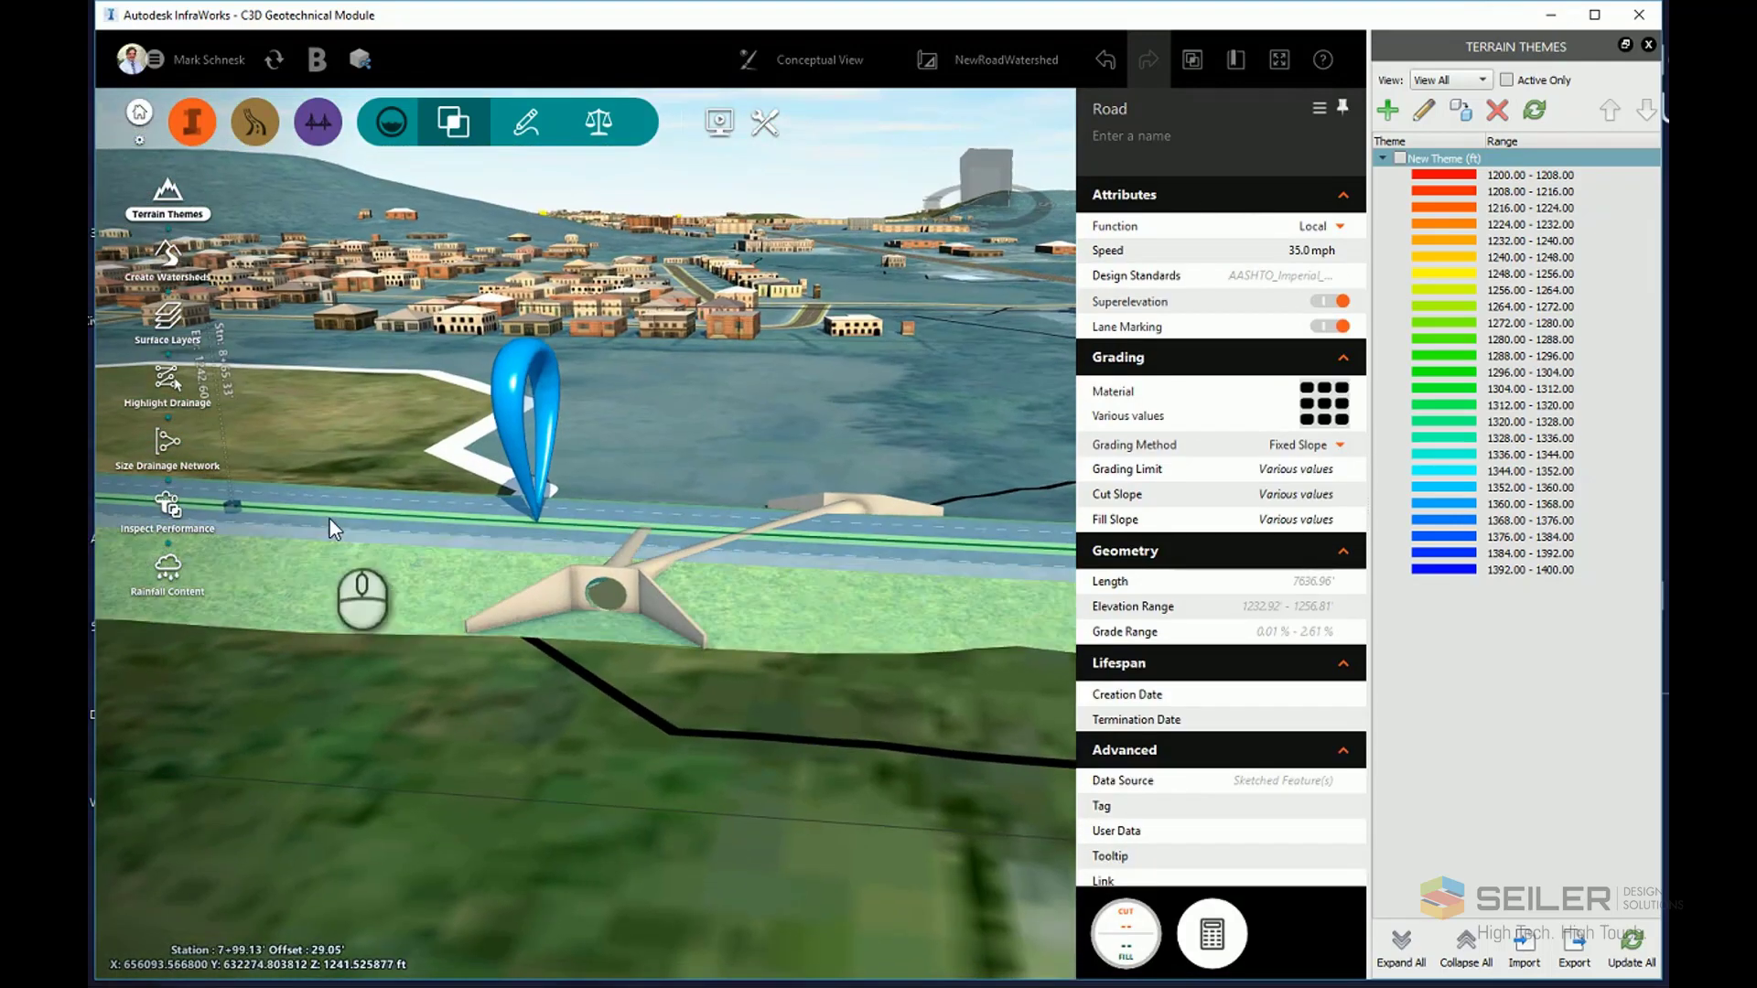
click(228, 503)
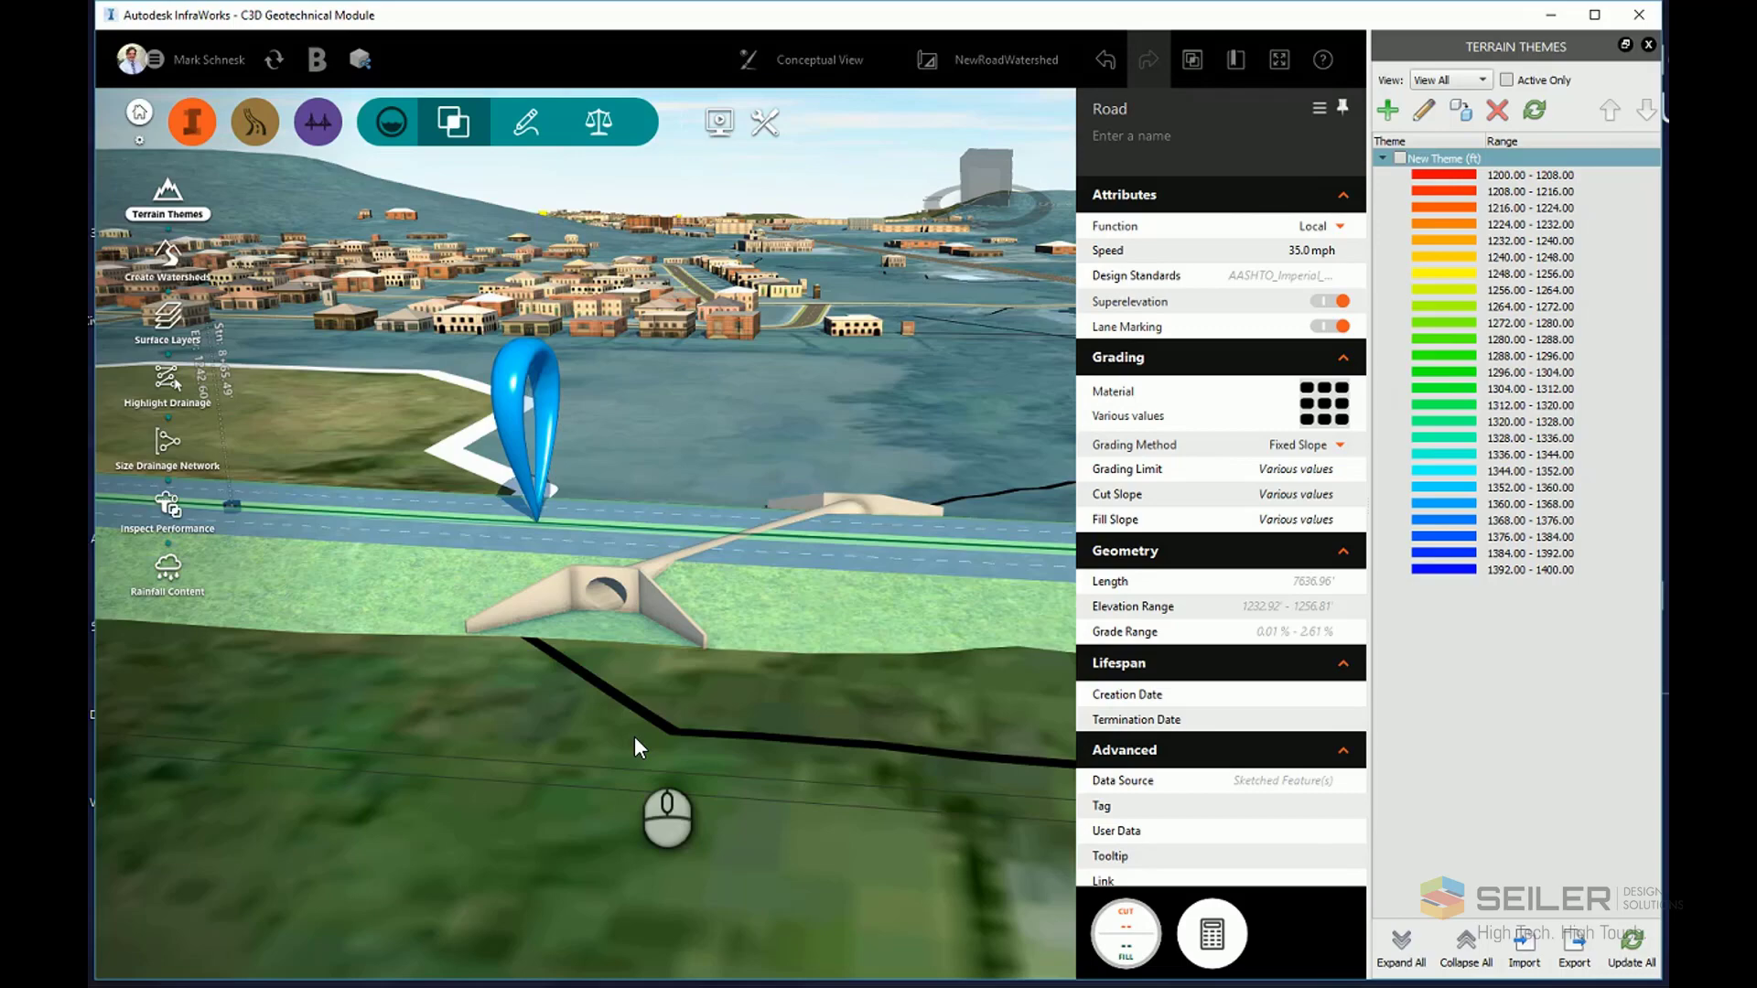
shift+middle_drag(634, 743, 367, 501)
Raise the road's profile point near the culvert to 1253.03 ft, giving grades of 0.09%–1.42%
click(371, 535)
shift+middle_drag(355, 707, 401, 645)
click(460, 602)
click(365, 538)
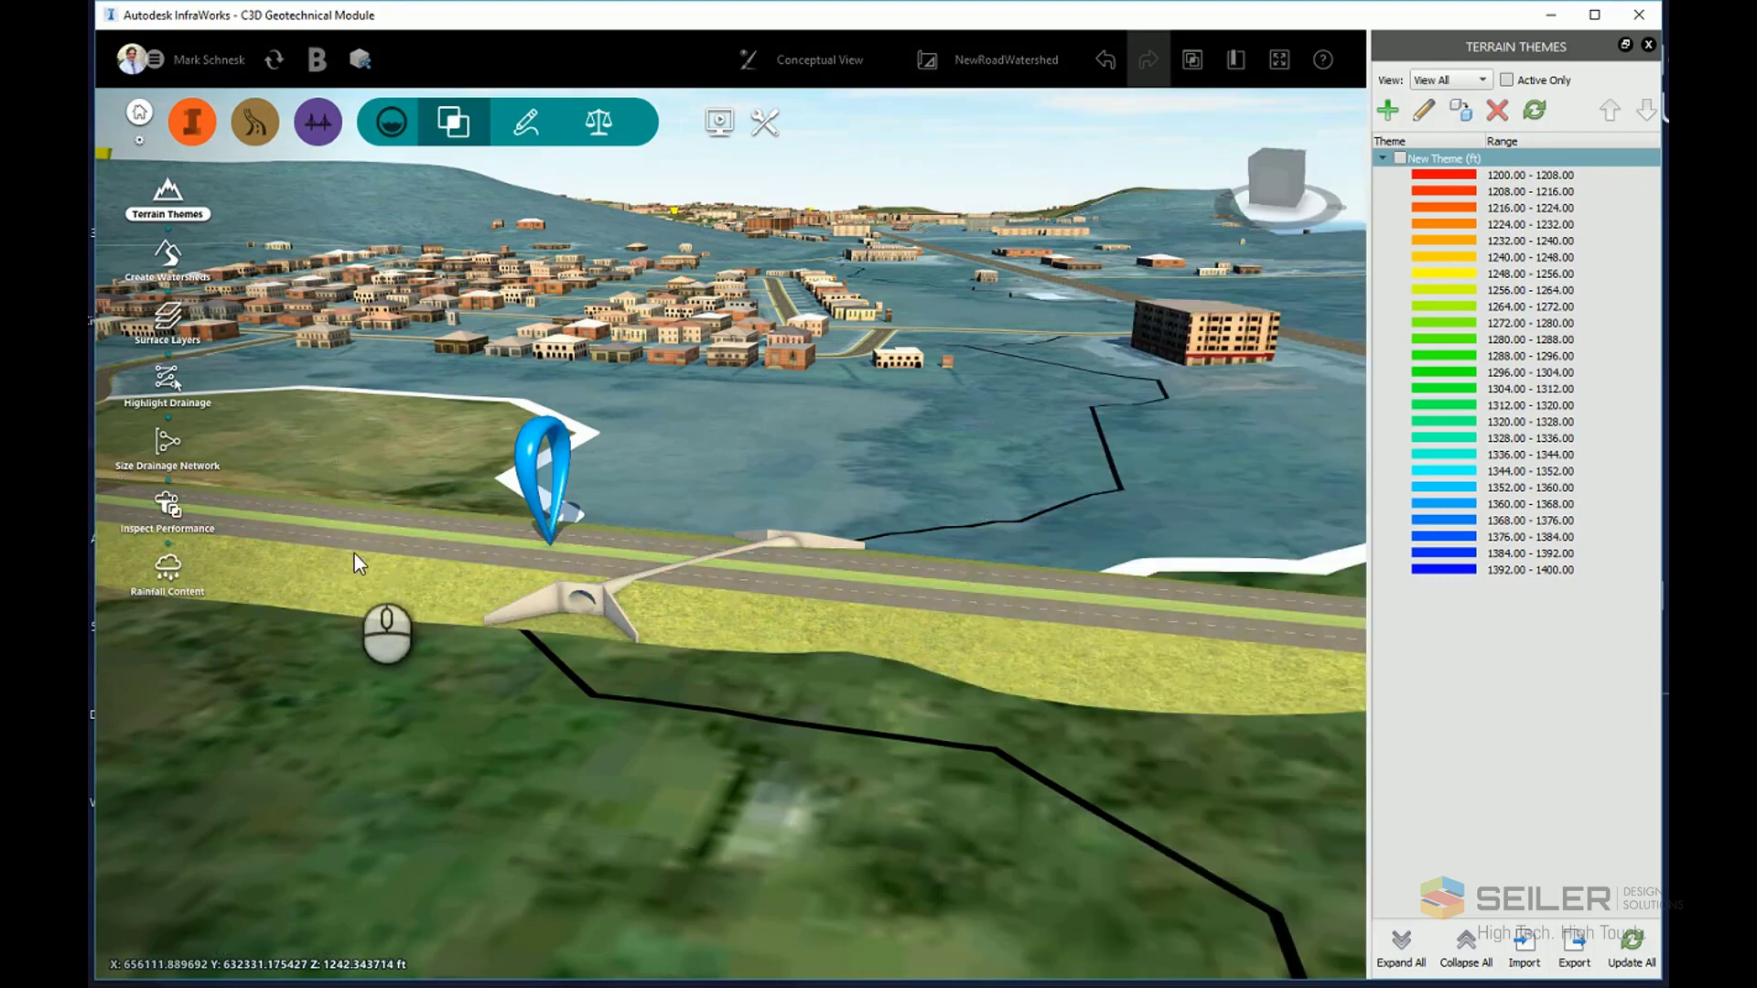
click(338, 529)
click(344, 527)
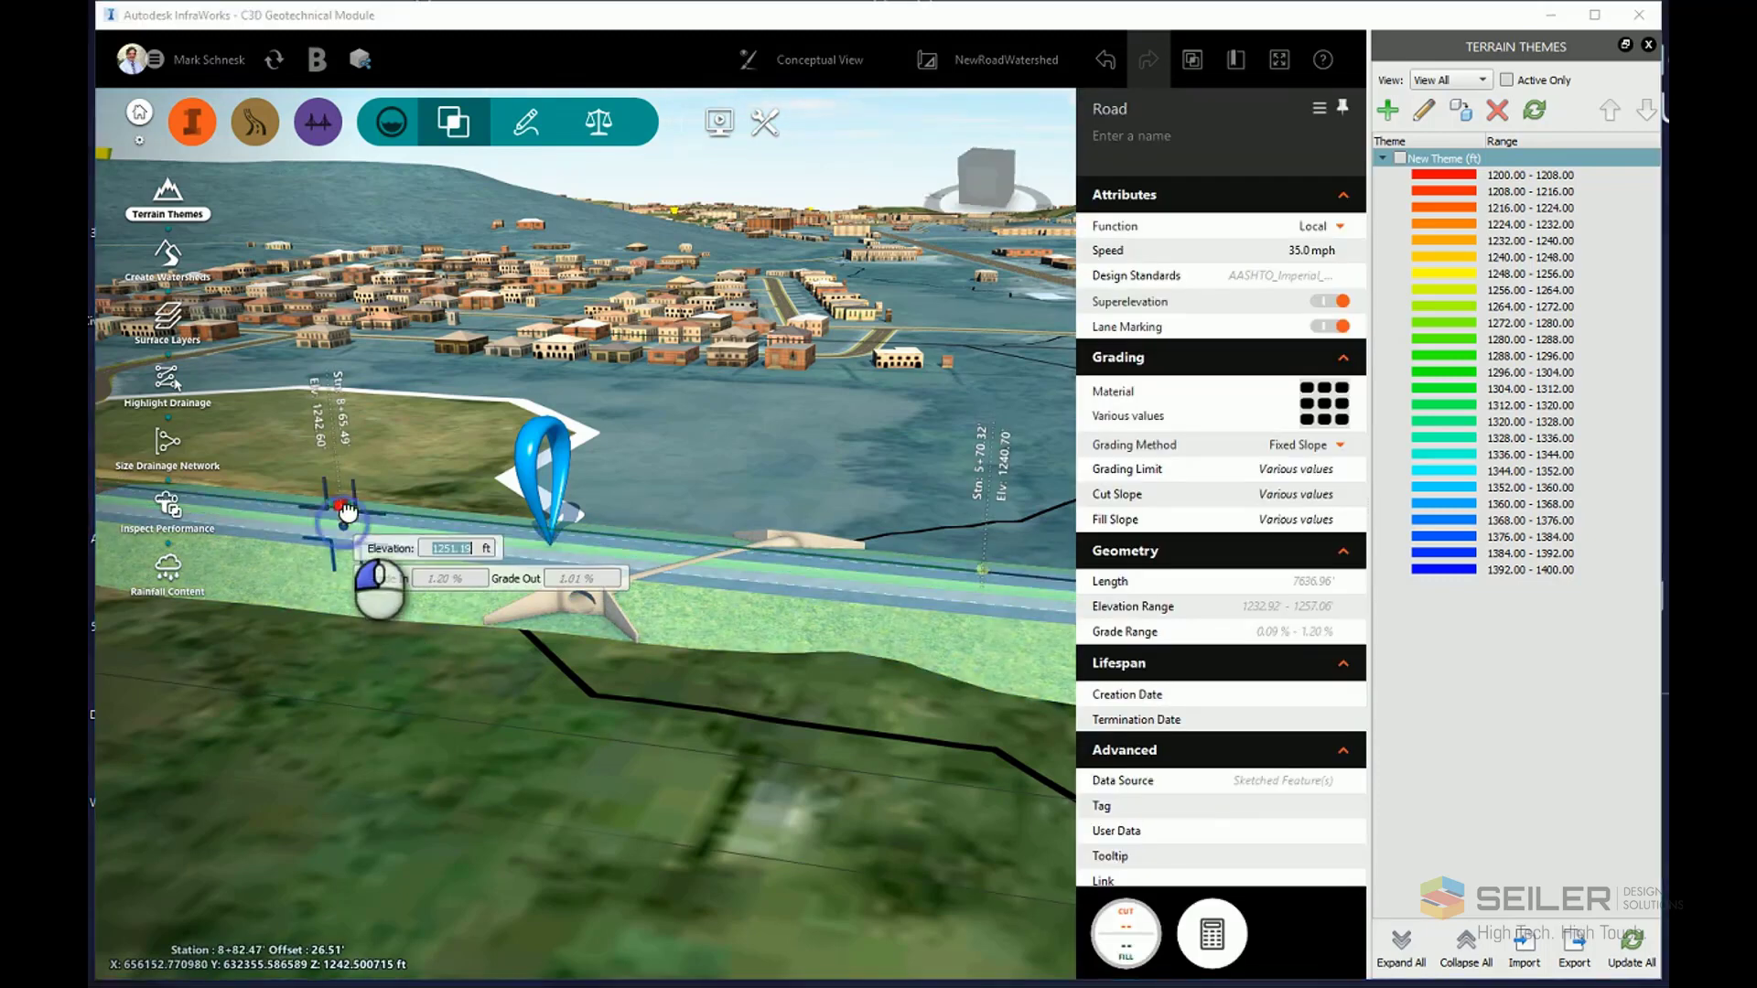
drag(349, 501, 349, 509)
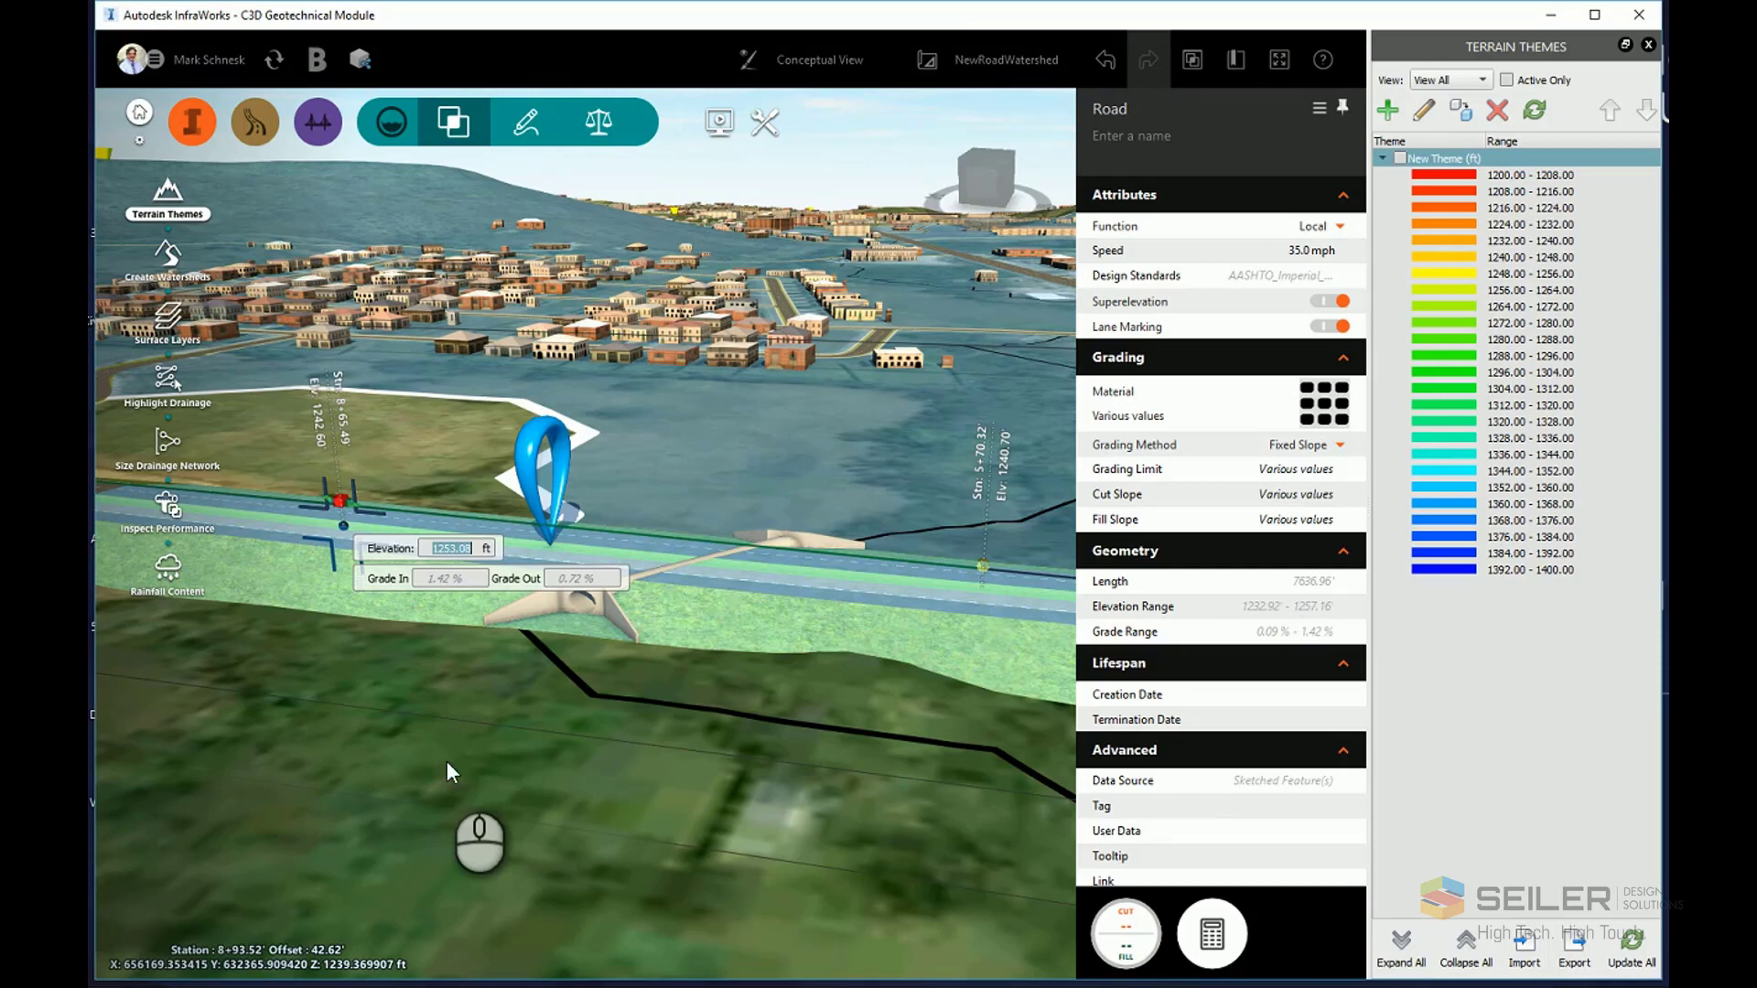
click(448, 771)
drag(446, 762, 615, 742)
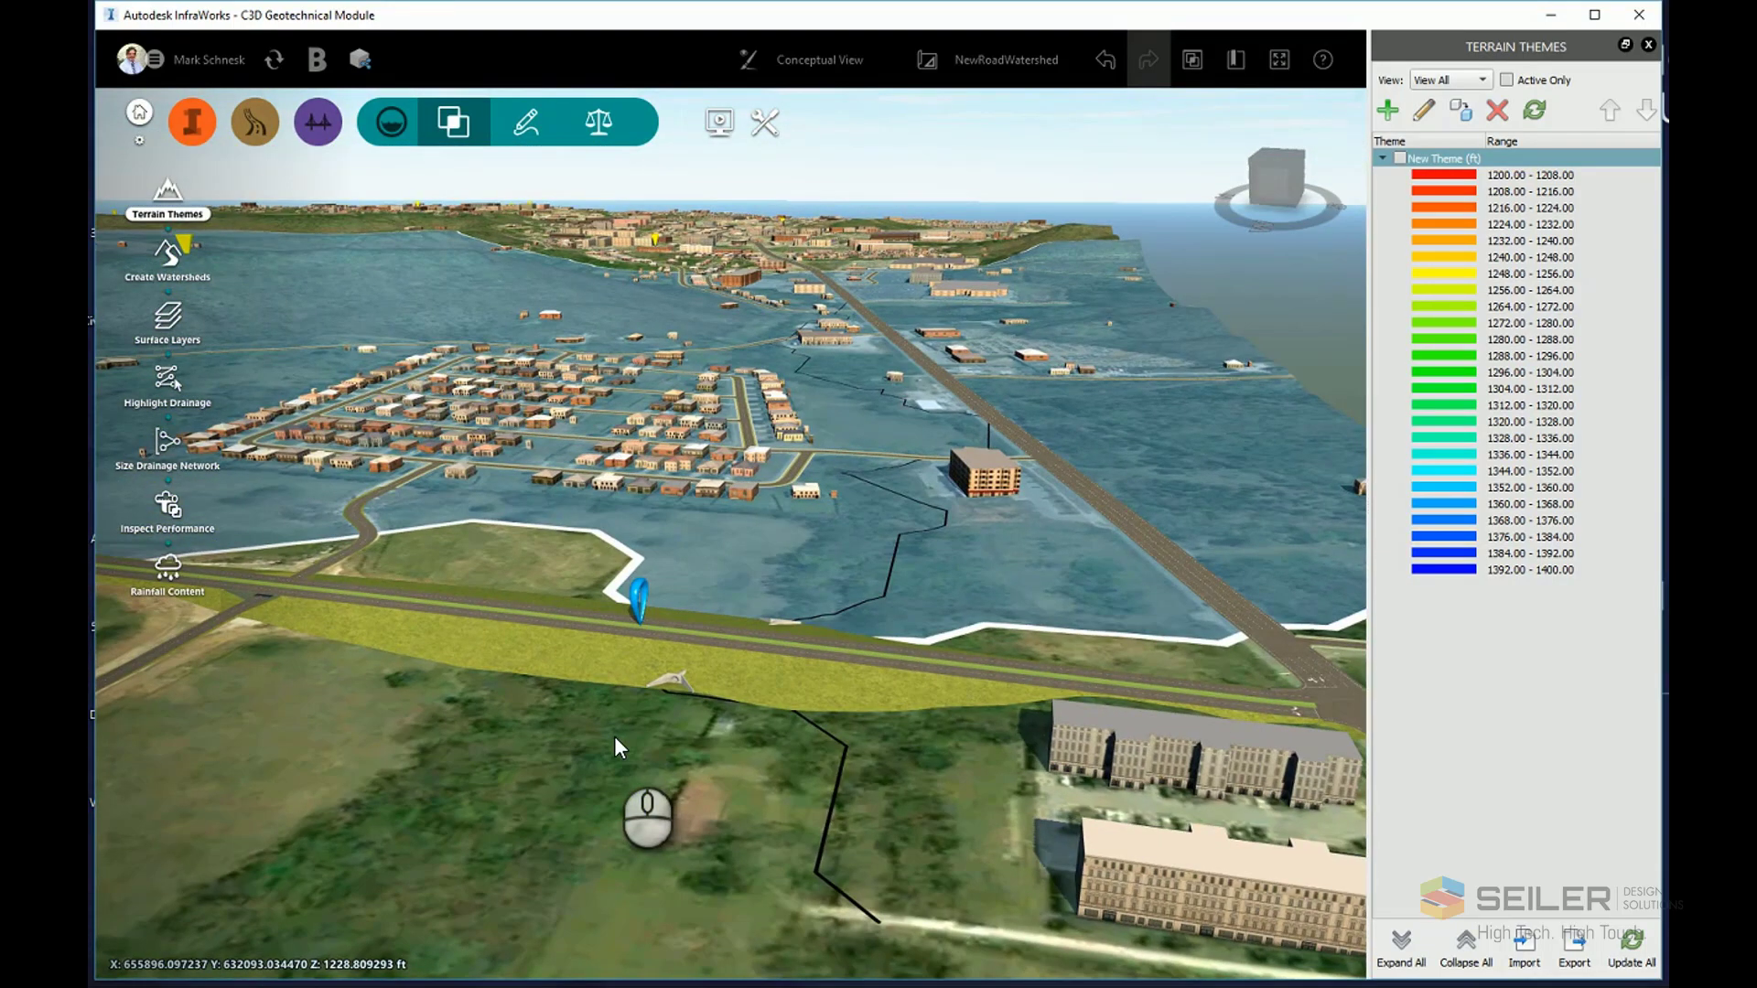